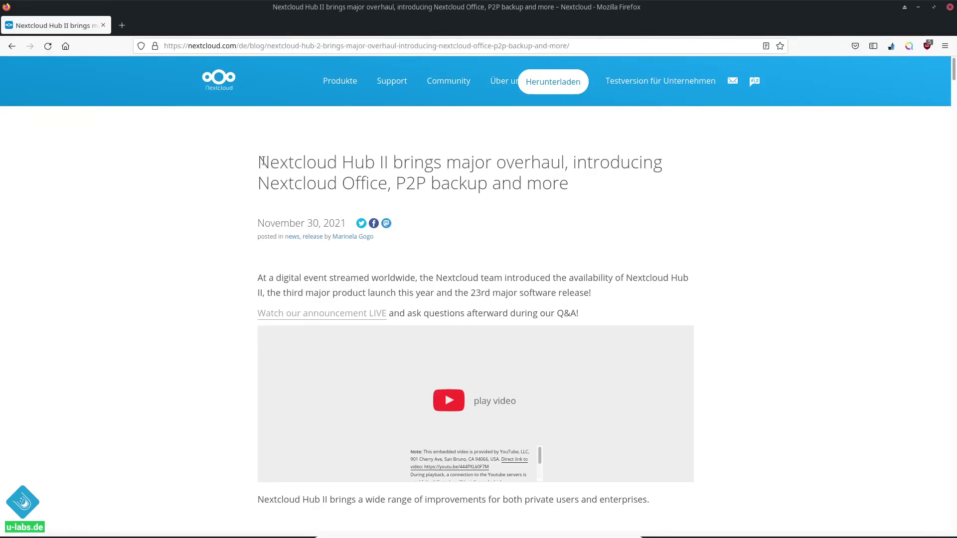
Step: Skim the Nextcloud Hub II announcement down to its Nextcloud Office section
drag(258, 162, 387, 166)
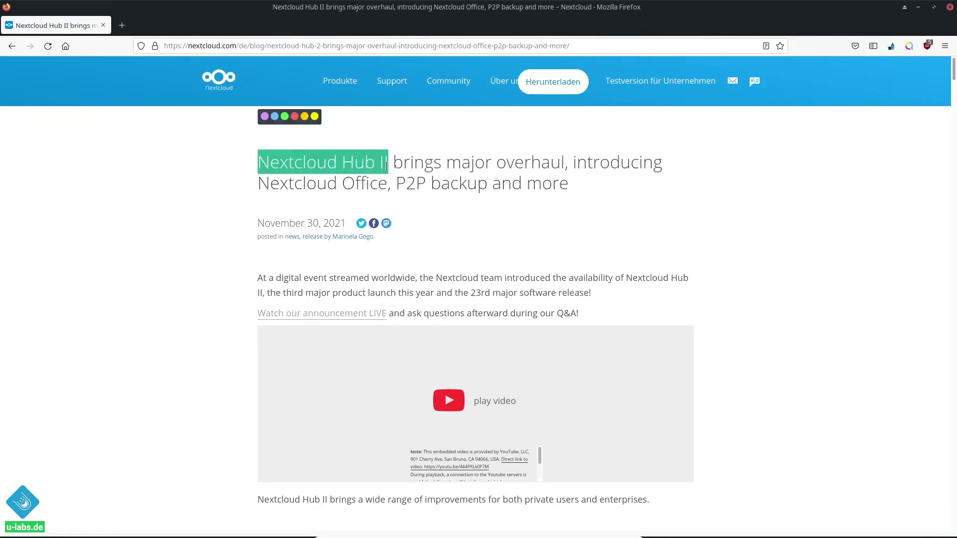
click(823, 226)
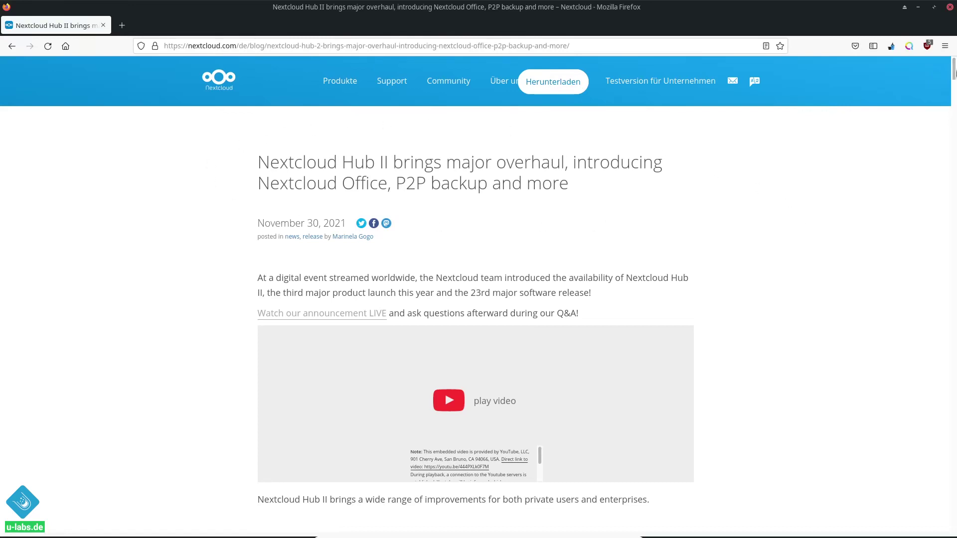
scroll(833, 249, down, 6)
scroll(832, 249, down, 5)
scroll(545, 178, up, 2)
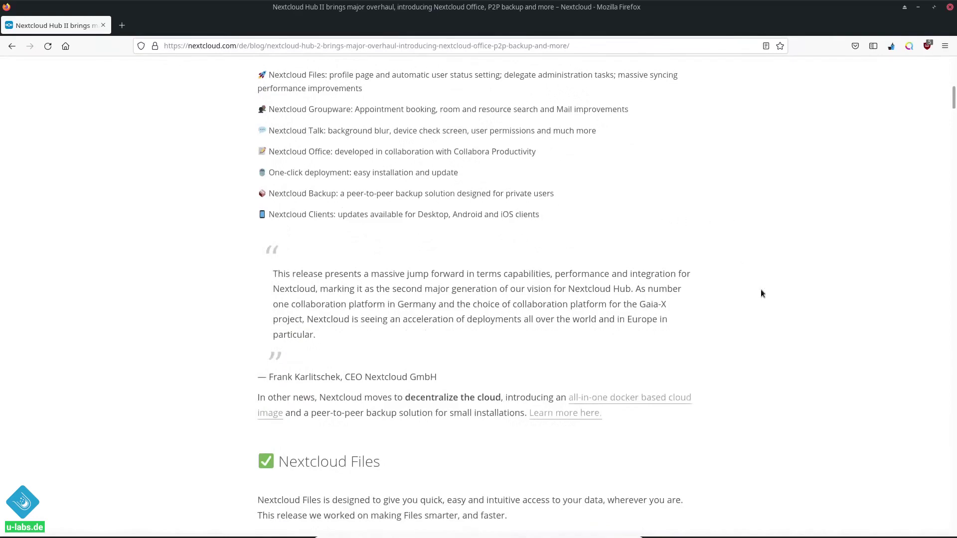
scroll(760, 293, down, 6)
scroll(760, 293, down, 4)
scroll(760, 293, down, 5)
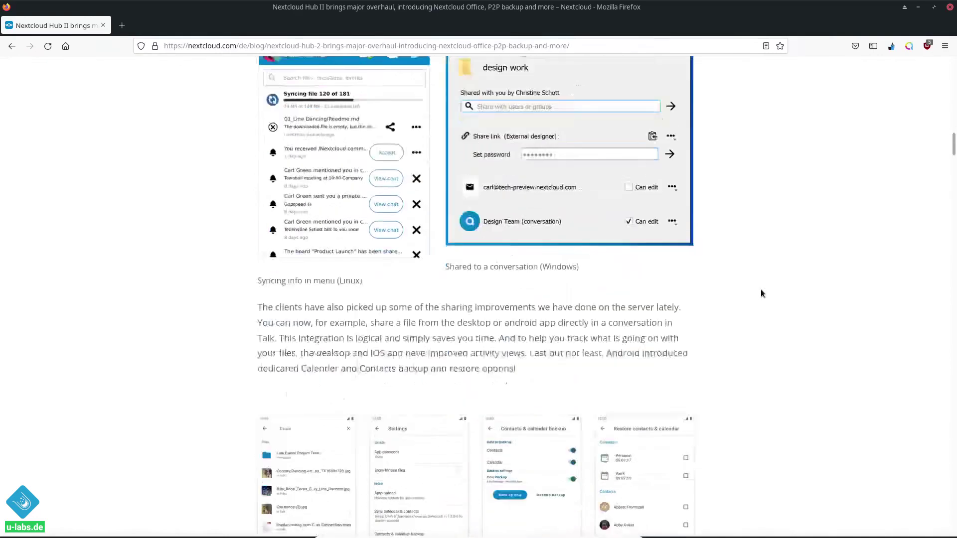
scroll(760, 293, down, 5)
scroll(760, 293, down, 5)
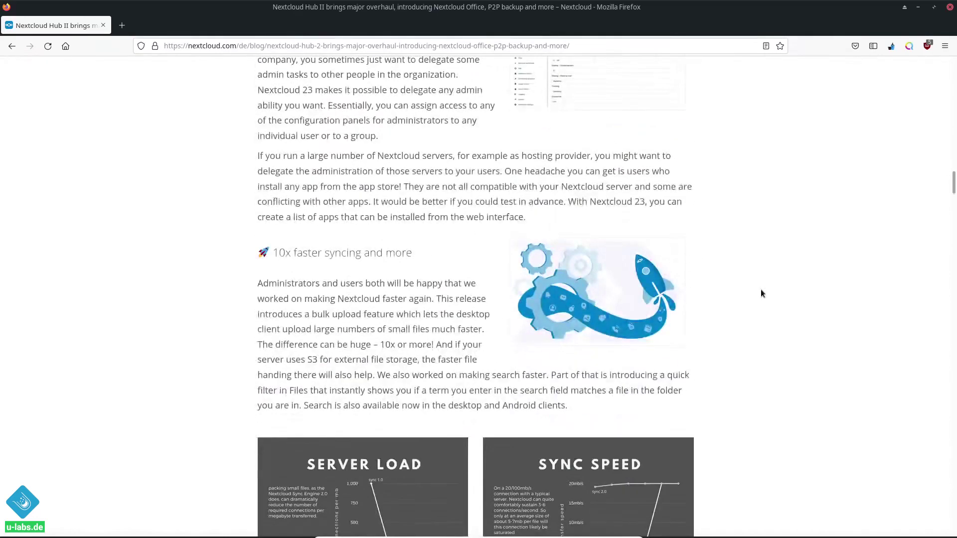
scroll(761, 293, down, 3)
scroll(760, 293, down, 5)
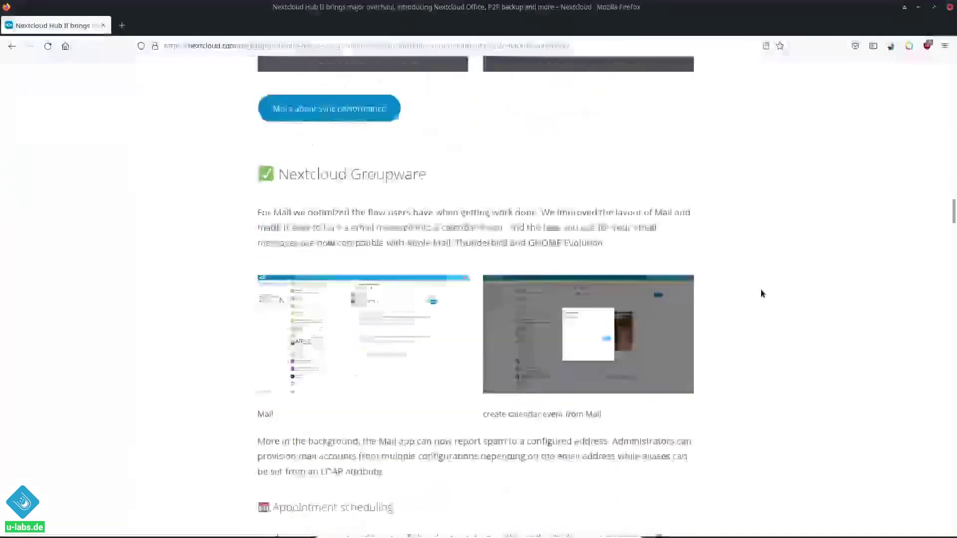
scroll(760, 293, down, 2)
scroll(761, 293, down, 5)
scroll(760, 293, down, 5)
scroll(760, 293, down, 5)
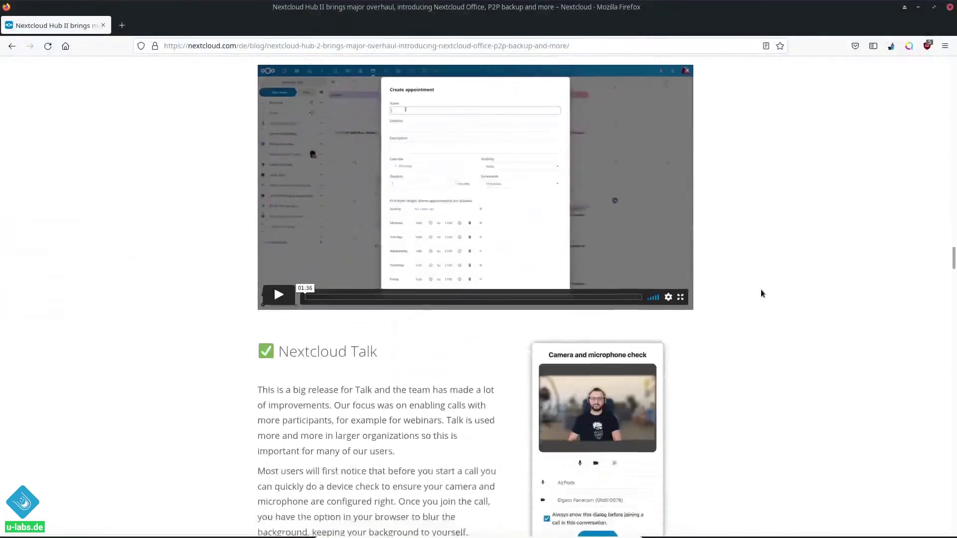
scroll(760, 293, down, 5)
scroll(761, 293, down, 5)
scroll(760, 293, down, 5)
scroll(760, 293, down, 10)
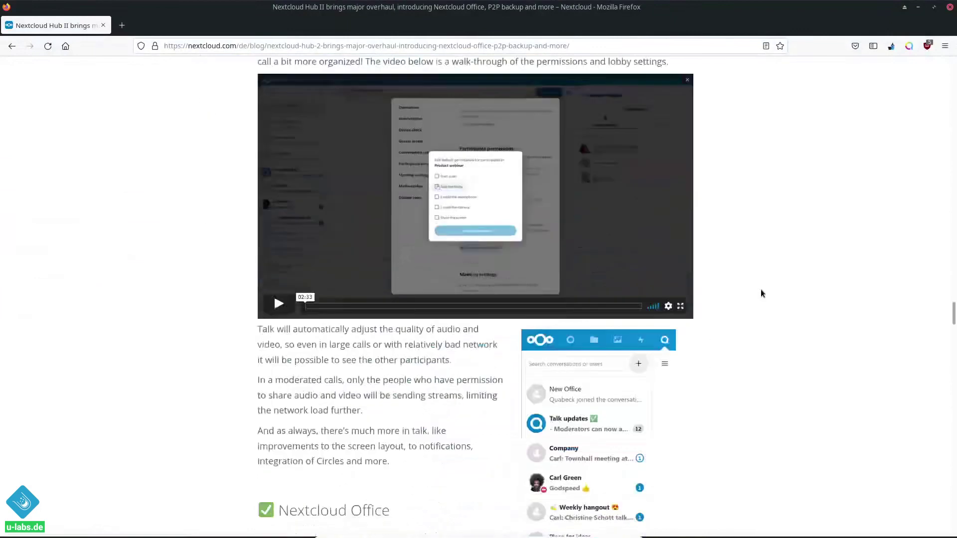
scroll(760, 293, down, 4)
scroll(760, 293, down, 4)
scroll(639, 211, down, 1)
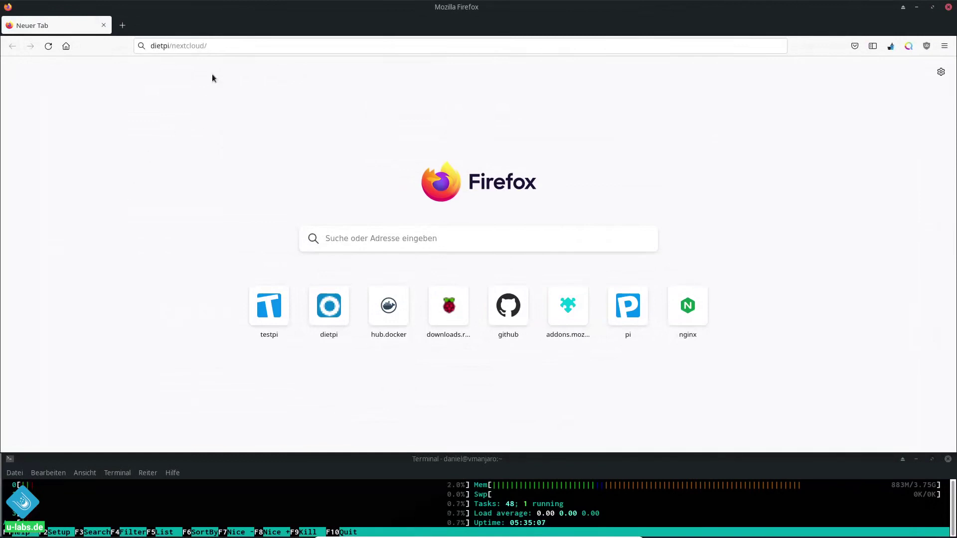
Step: Load the self-hosted Nextcloud dashboard at dietpi/nextcloud/
click(214, 44)
key(Return)
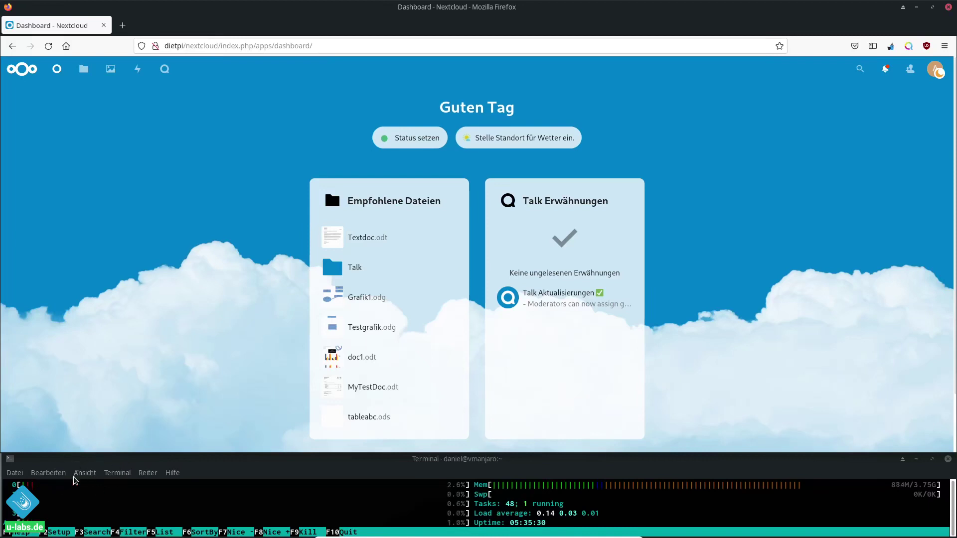
click(48, 46)
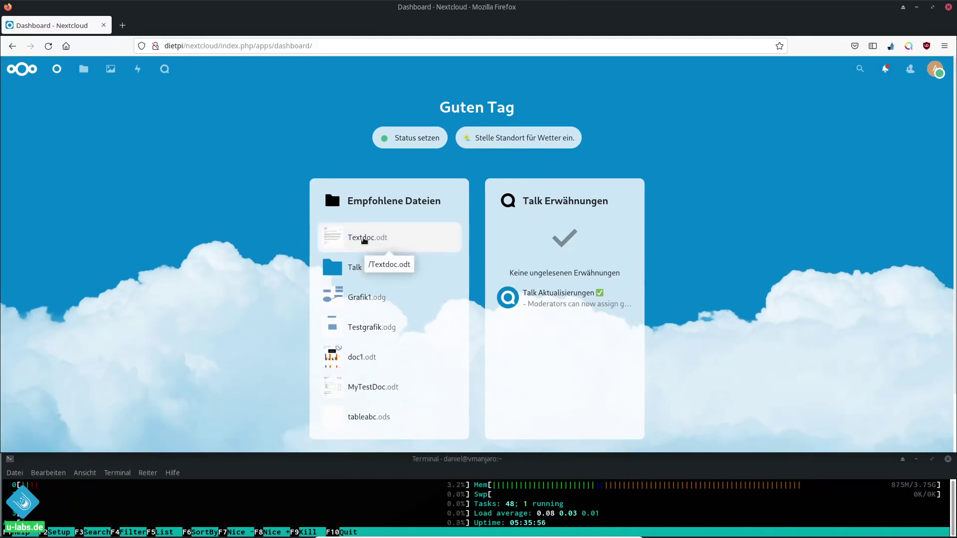
click(364, 238)
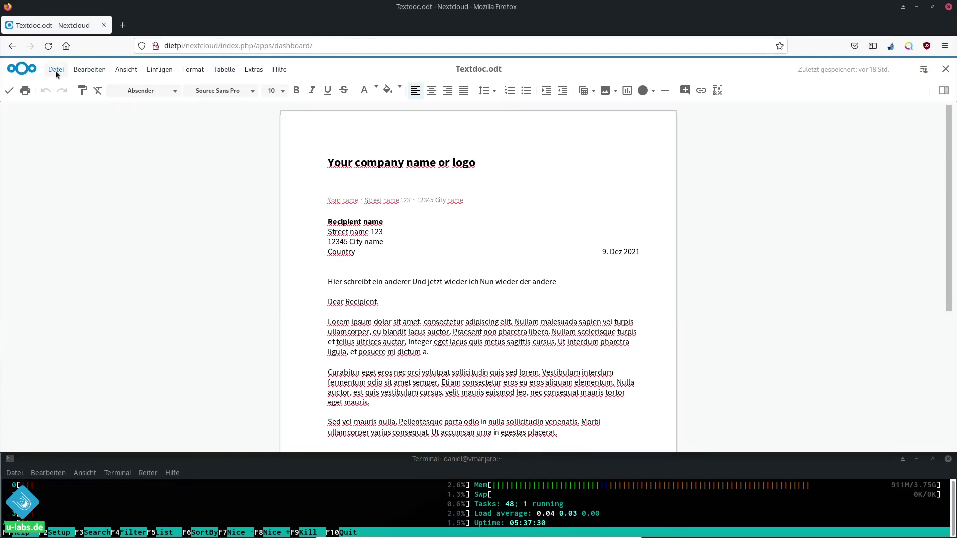
click(26, 72)
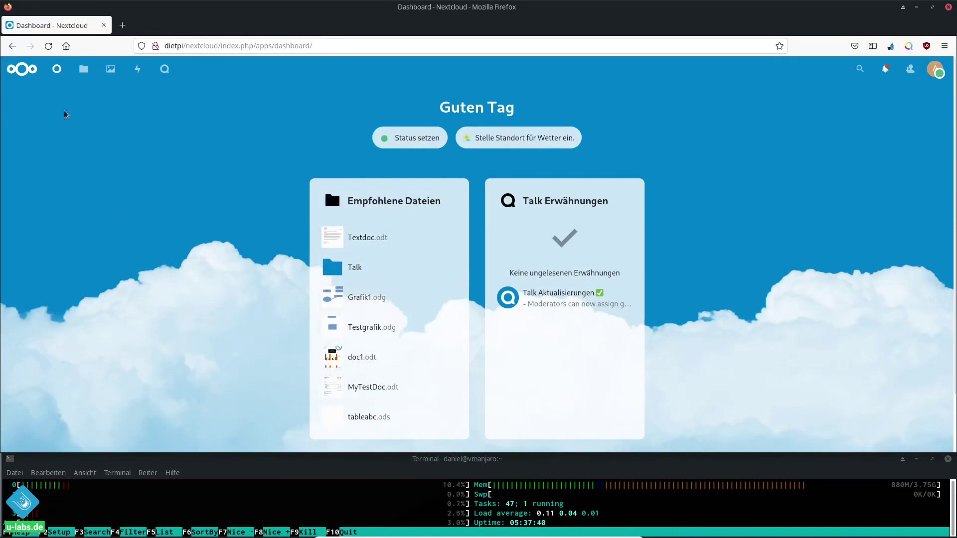
Step: Open Textdoc.odt from the recently edited files in the Files app
click(84, 68)
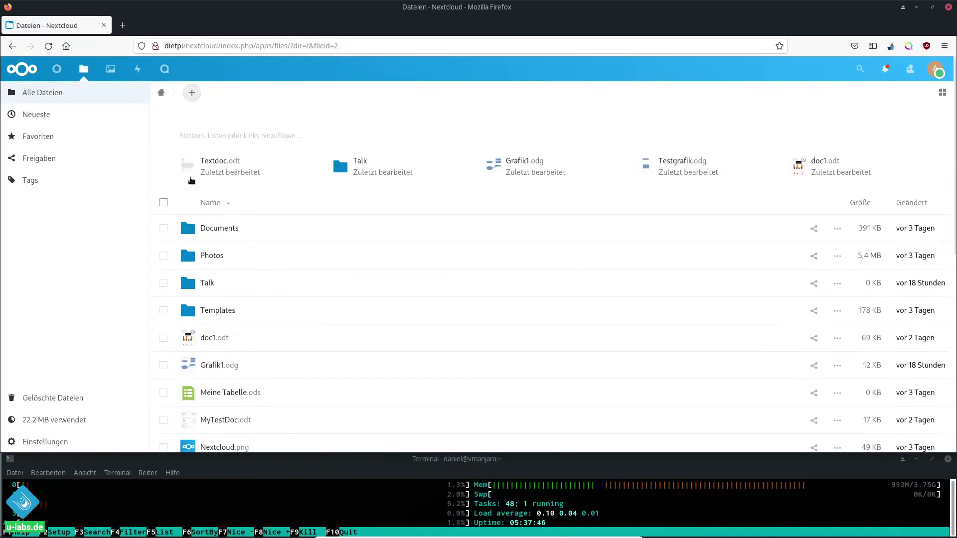
click(215, 166)
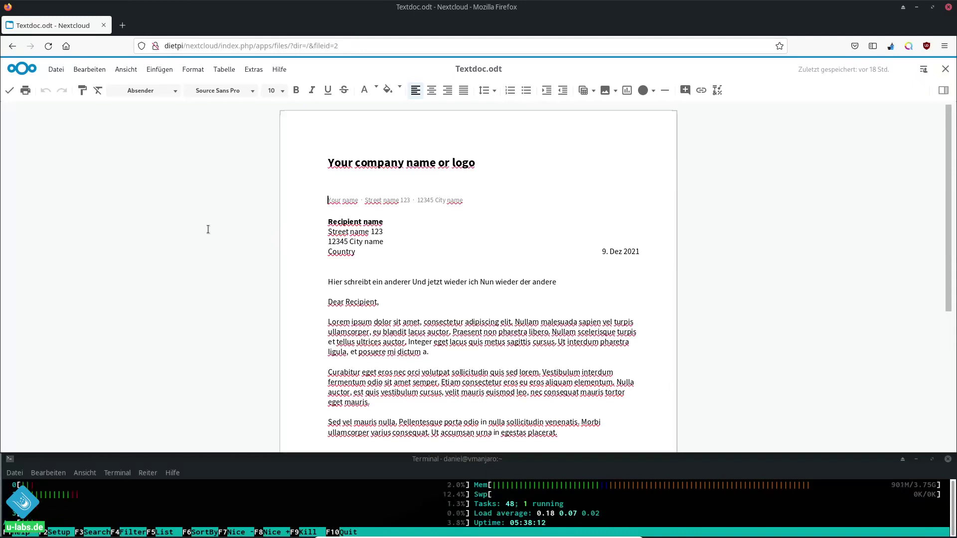
Step: Open the Datei menu for Textdoc.odt
click(54, 70)
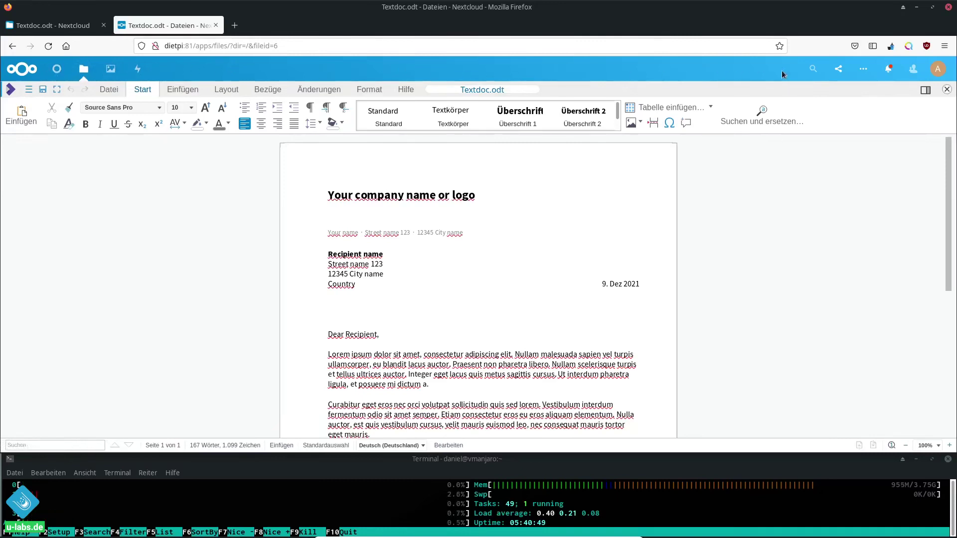
Step: Browse the Einfügen, Bezüge and Layout ribbon tabs as the second user, then show the properties sidebar
click(70, 26)
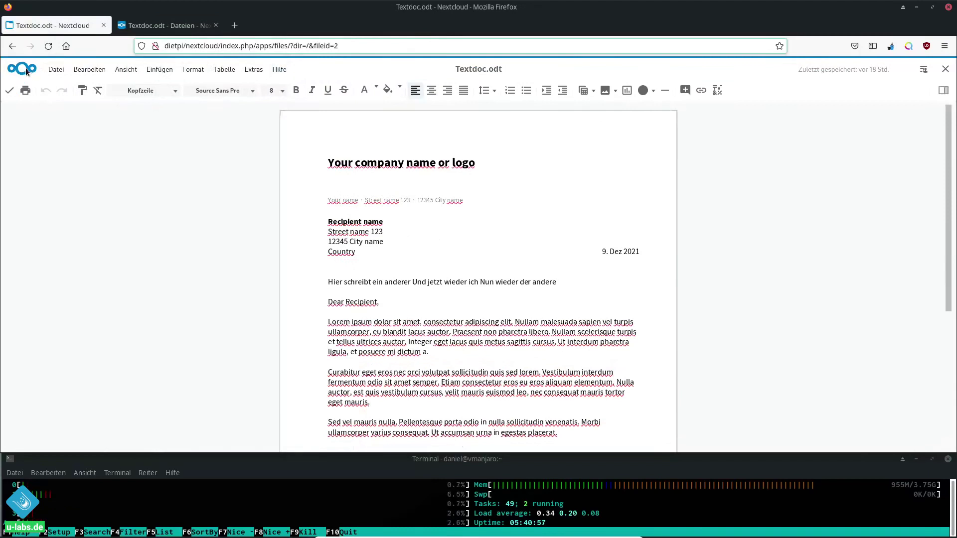
click(164, 25)
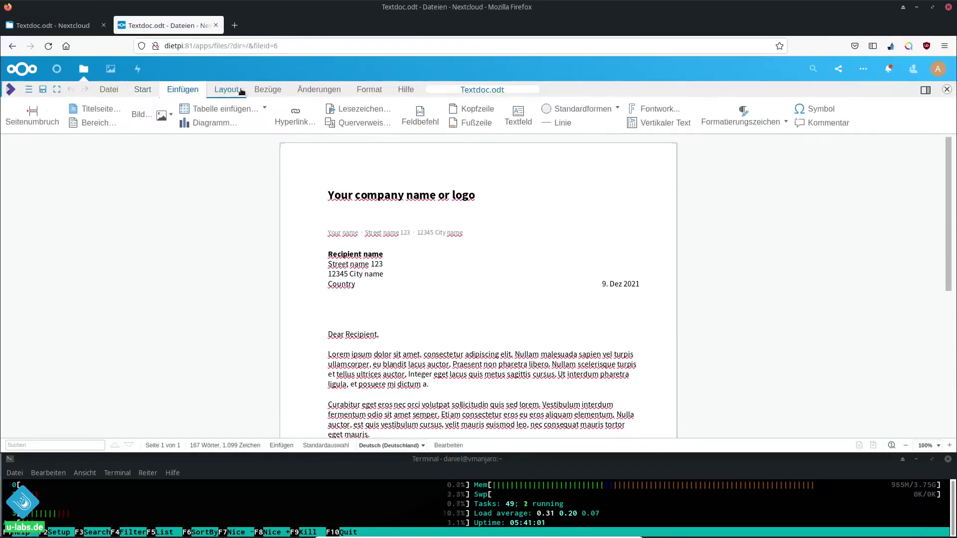
click(241, 91)
click(182, 90)
click(267, 93)
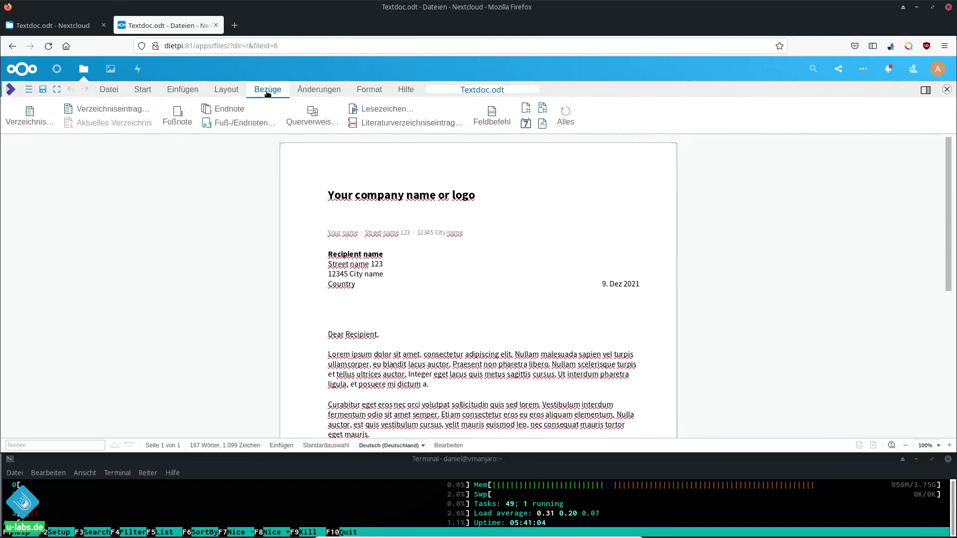
click(227, 94)
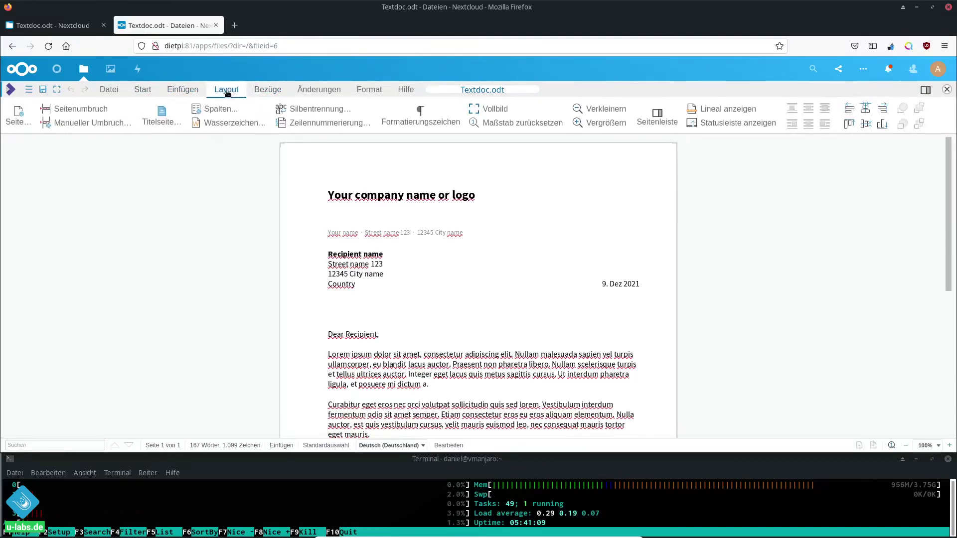
click(142, 92)
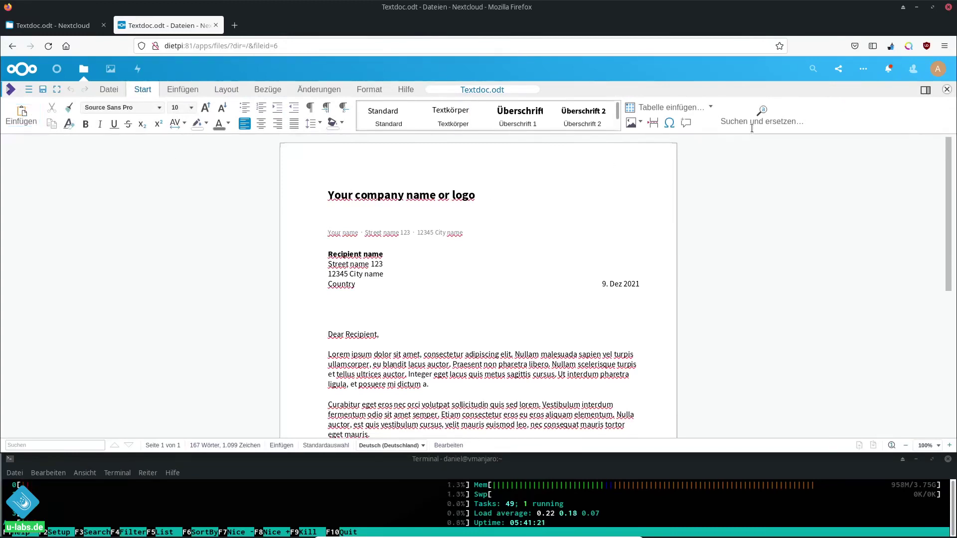
click(924, 90)
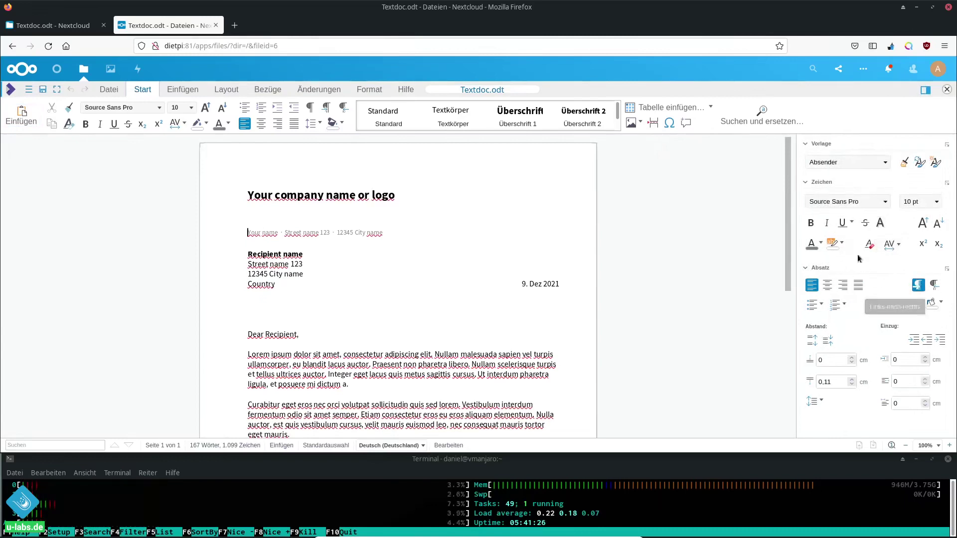
Step: Reactivate the first user's idle editor, check the Ansicht menu, and switch between both users' tabs
click(49, 25)
click(586, 187)
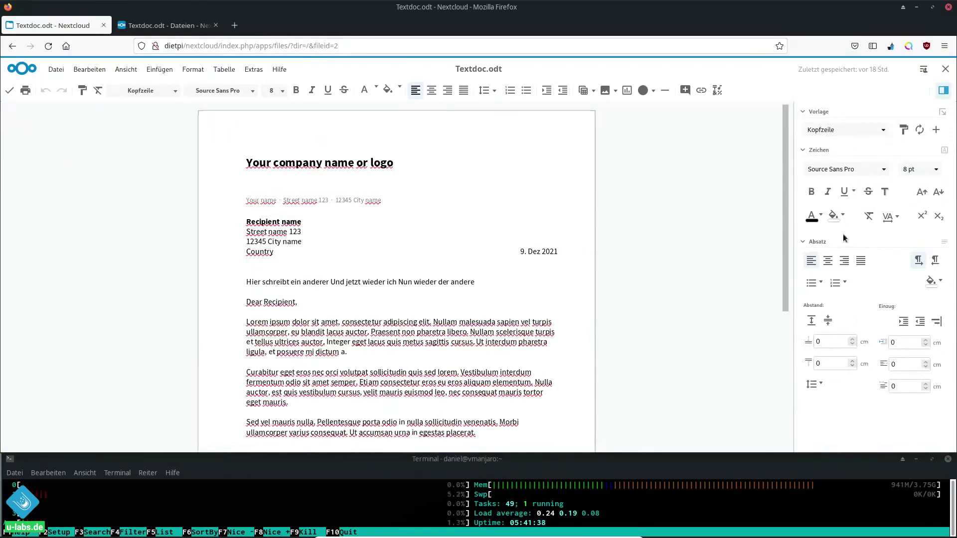
click(120, 69)
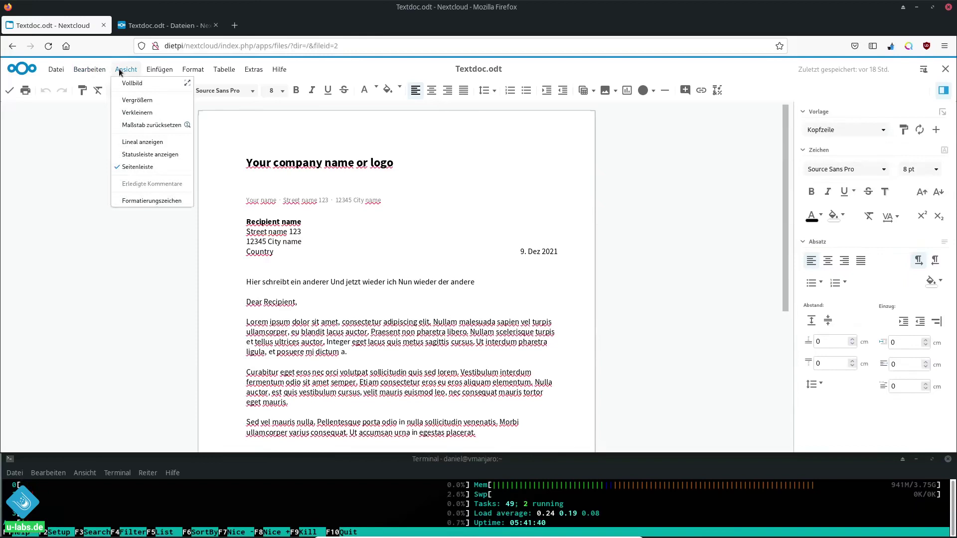
click(303, 279)
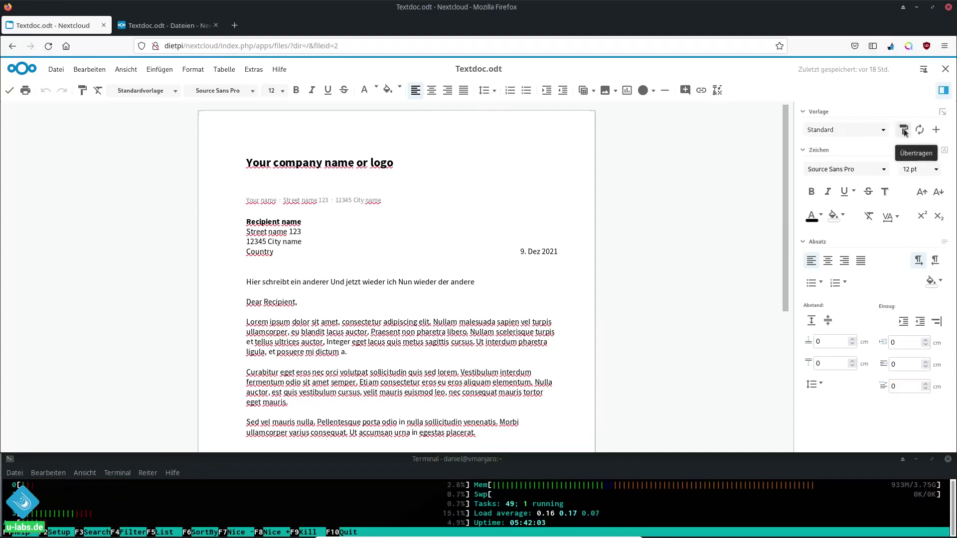
key(ctrl+Tab)
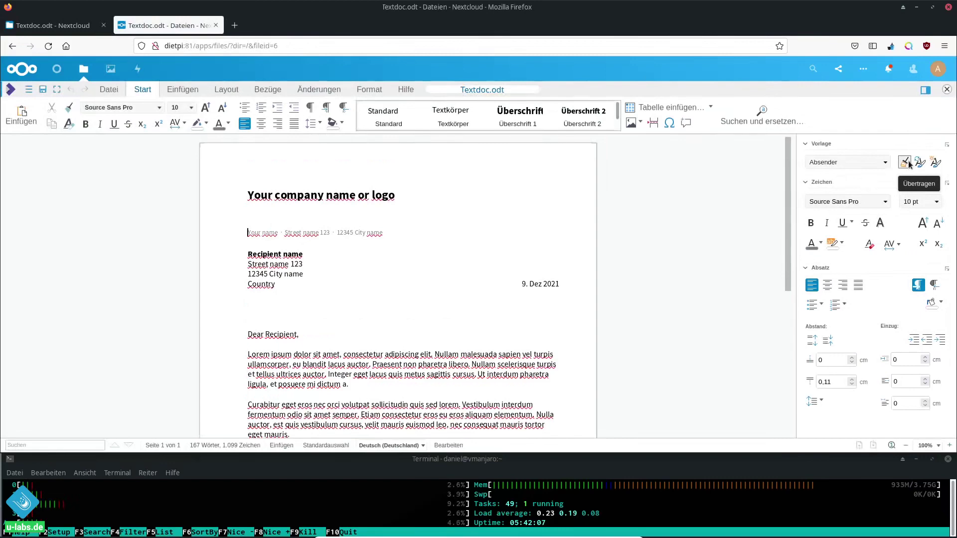
key(ctrl+Tab)
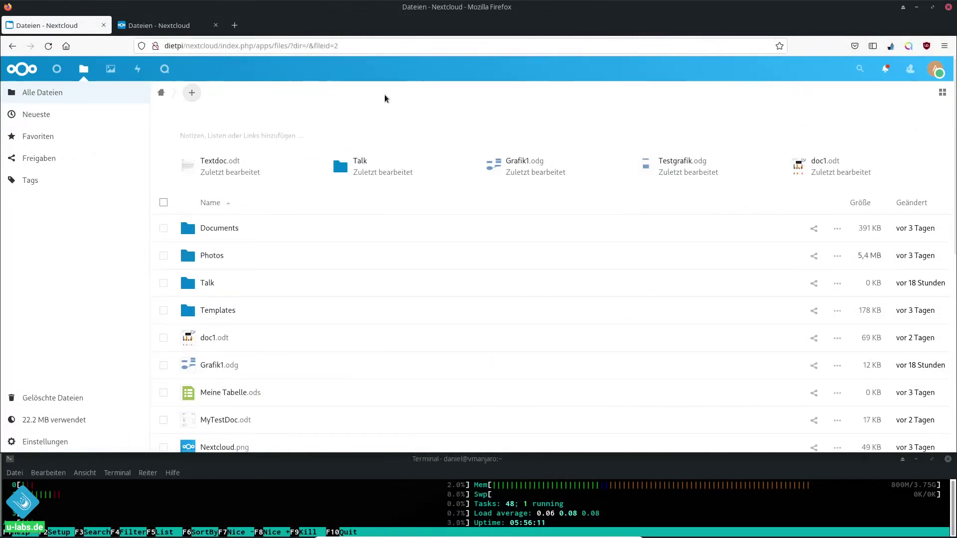
Step: Create a blank spreadsheet named MeineTabelle123.ods from the Leer template
click(192, 94)
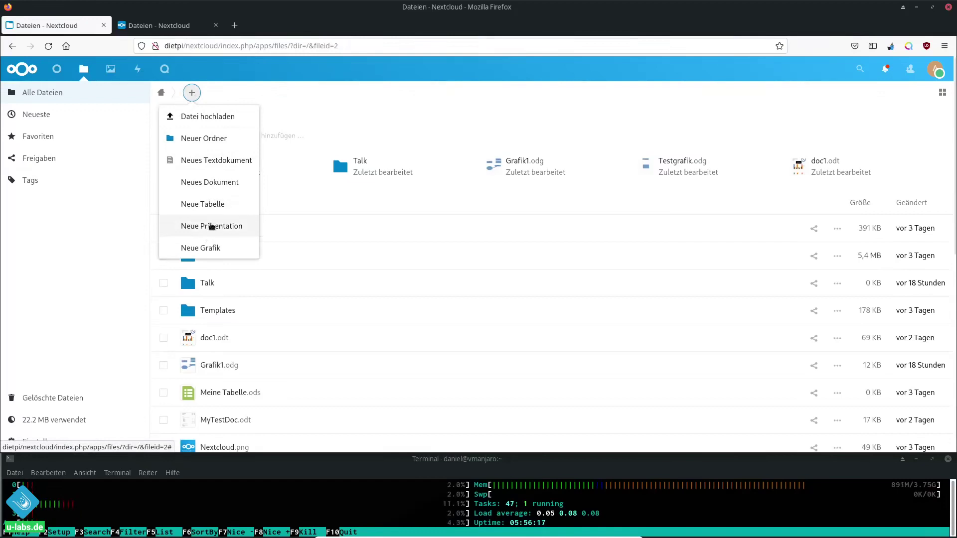
click(218, 207)
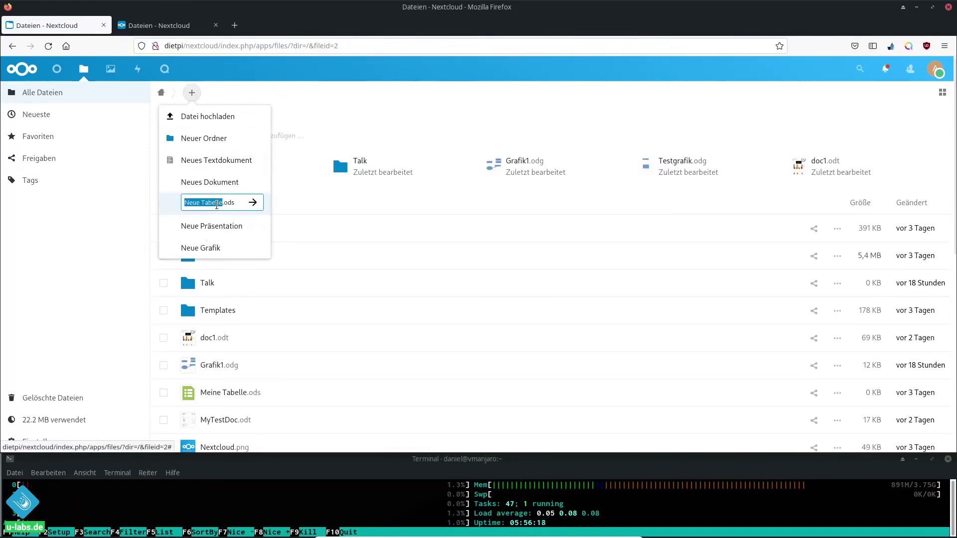
text(MeineTabell)
text(e123)
key(Return)
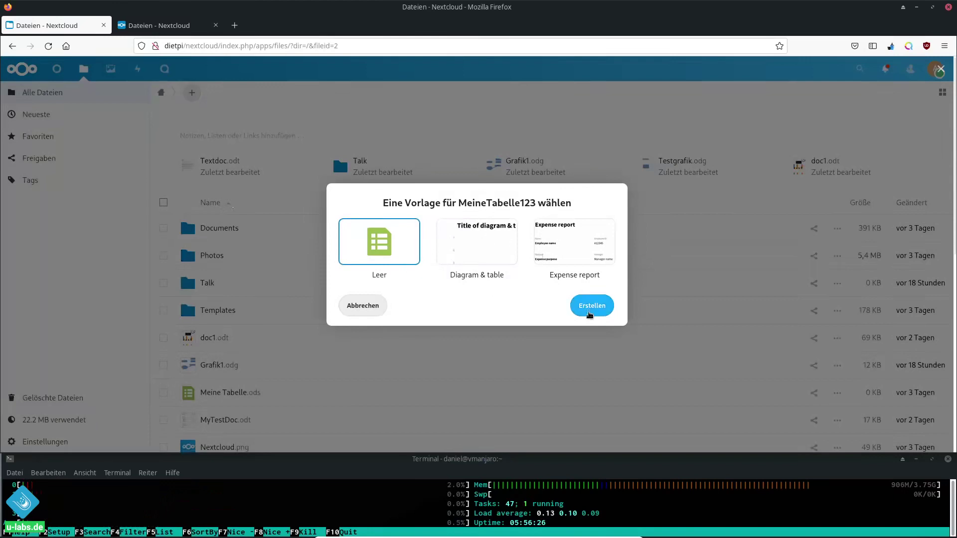
click(591, 306)
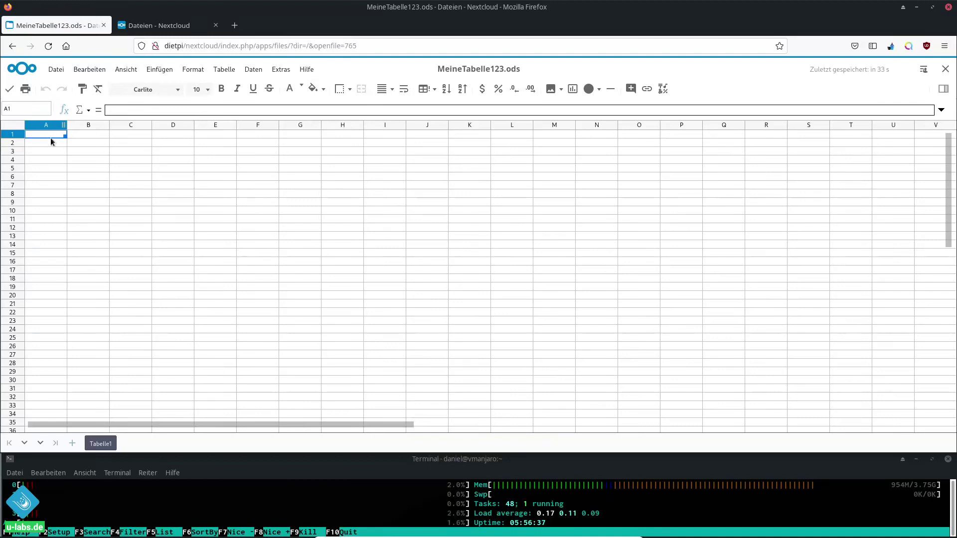
Step: Enter 1 in cell A1 and 2 in cell A2
text(1)
key(Return)
text(2)
key(Return)
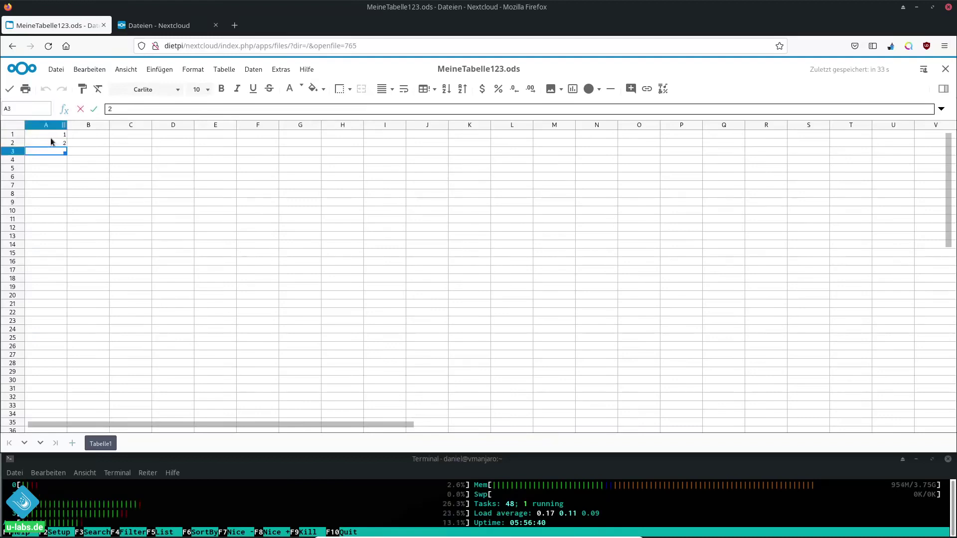
Step: Put the formula =A1+A2 in B1, giving the sum 3
key(Right)
key(Up)
key(Up)
text(=)
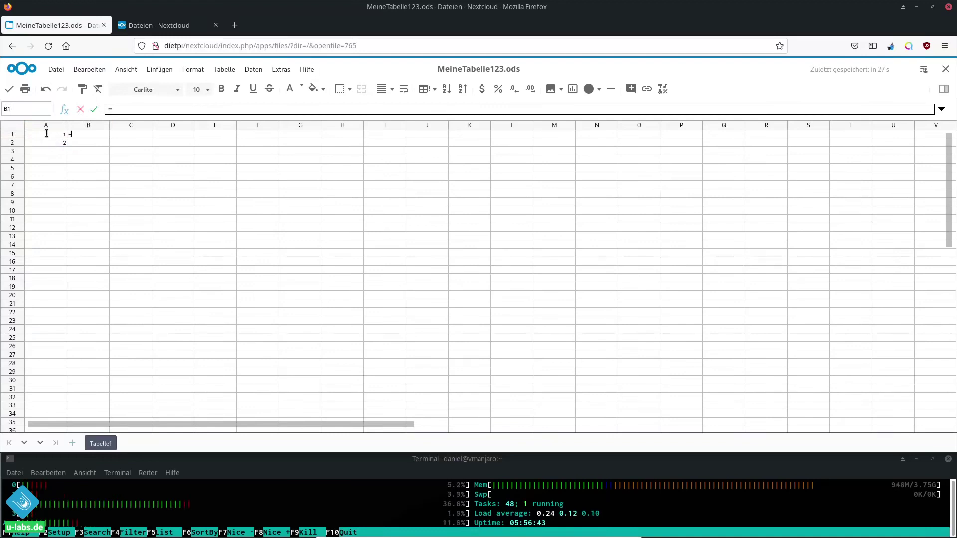
click(46, 133)
text(+)
click(46, 141)
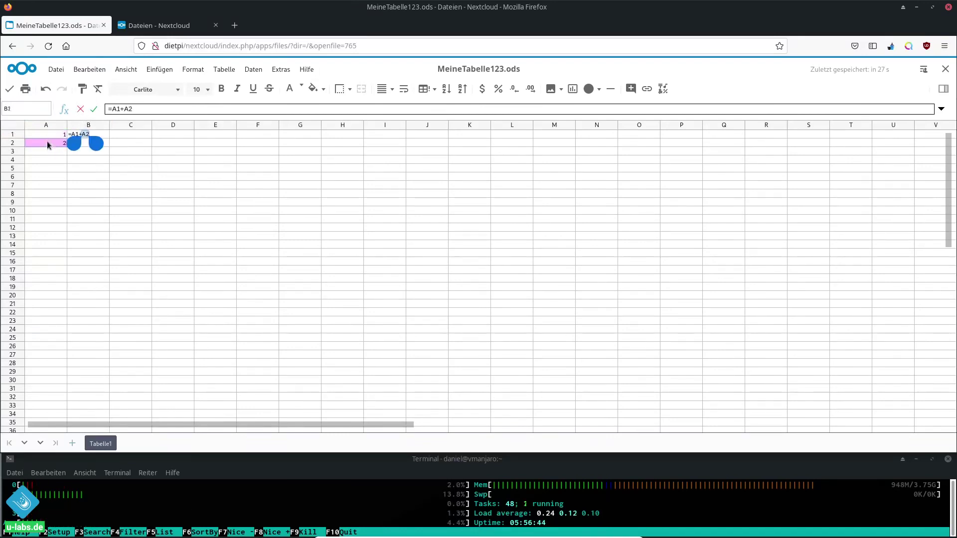
key(Return)
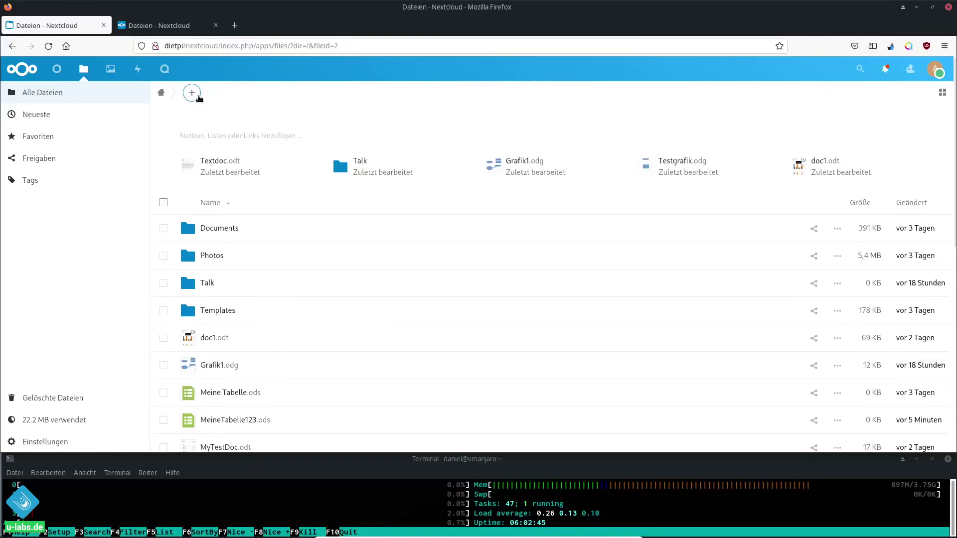
Step: Start a new Neue Grafik drawing from the + menu after glancing at the other Nextcloud tab
click(192, 94)
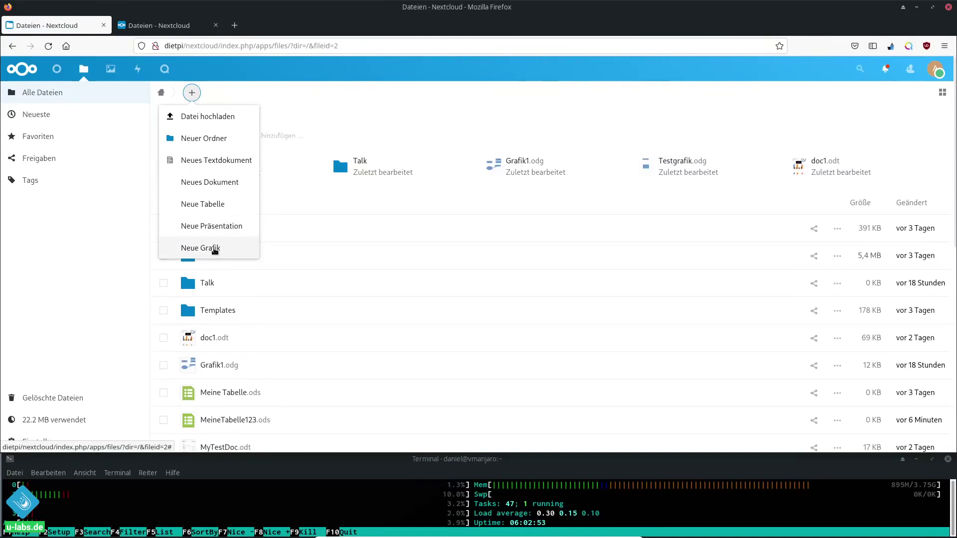
click(195, 29)
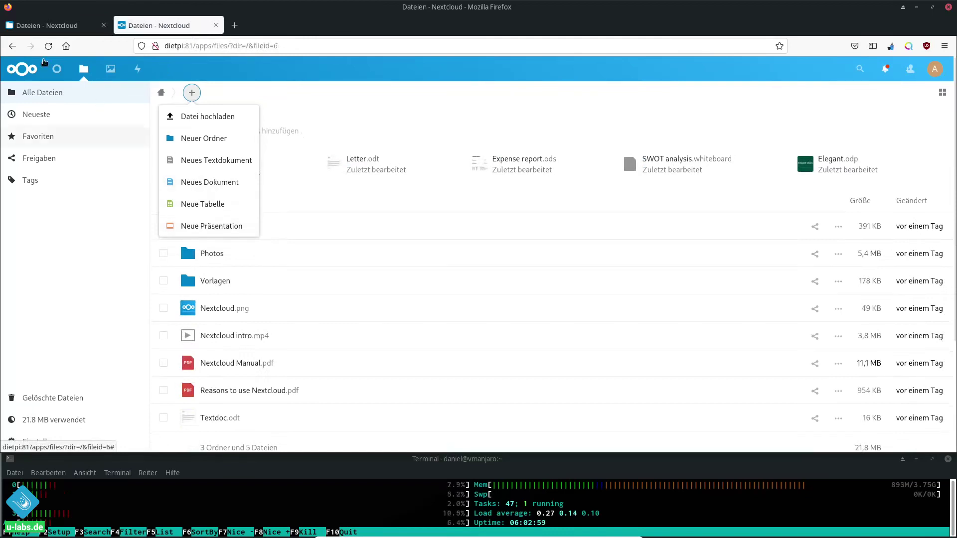
key(ctrl+Tab)
click(228, 248)
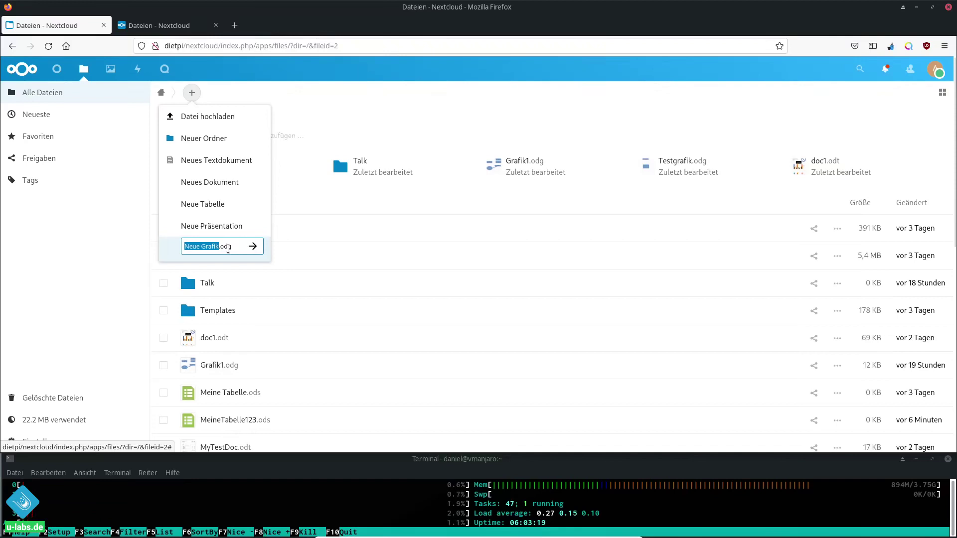
Step: Name the new drawing Testgrafik2 and create it
text(Testgrafik2)
key(Return)
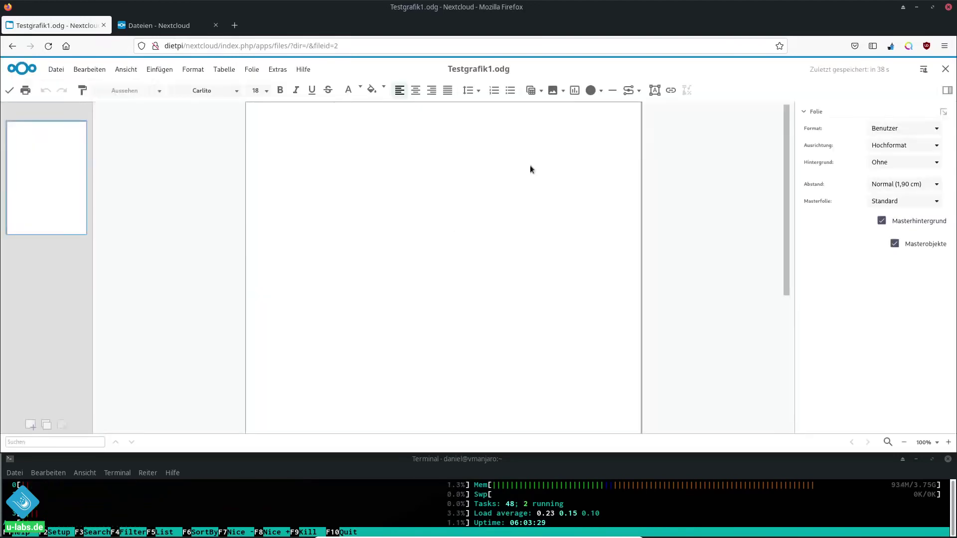
Step: Draw a rectangle near the page's top-left and label it 'Schritt 1'
click(627, 95)
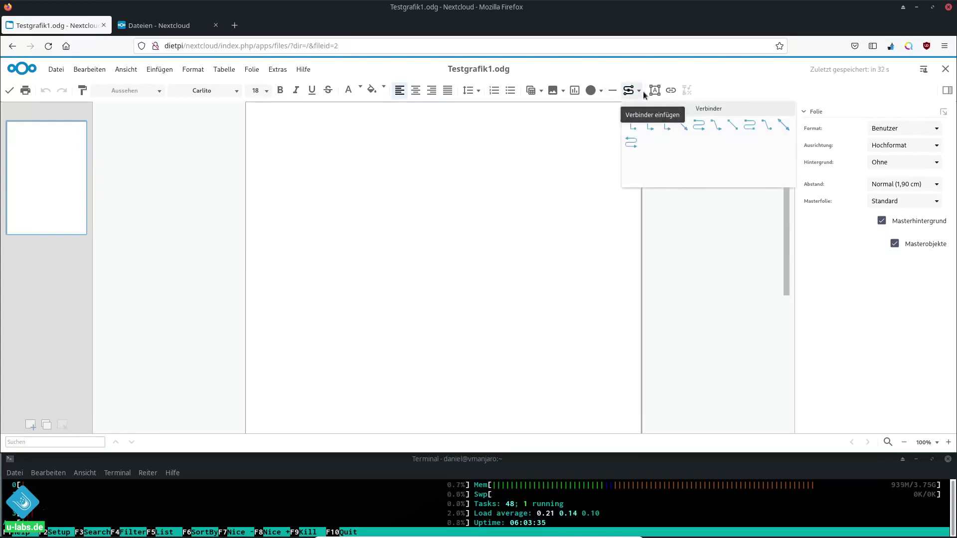
click(601, 91)
click(595, 127)
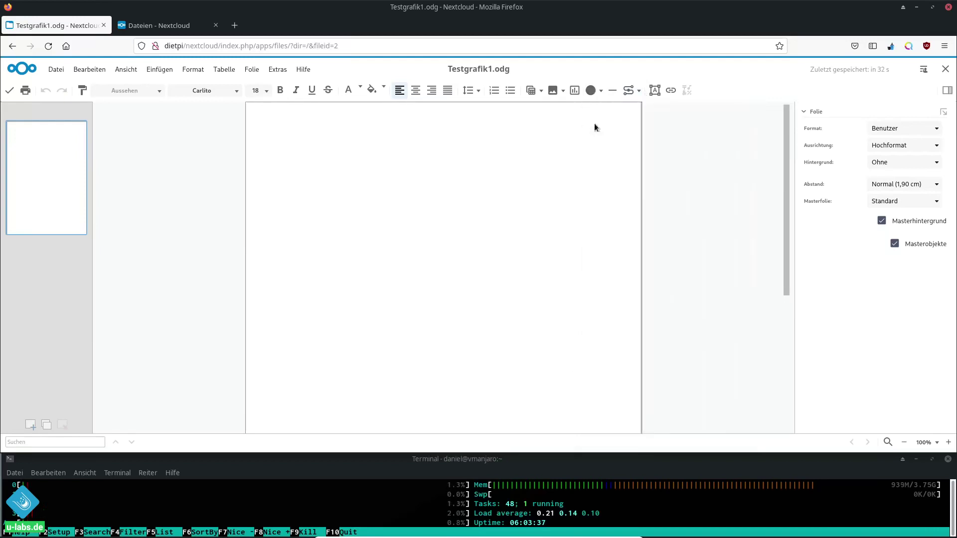
mouse_move(399, 349)
mouse_down()
mouse_move(379, 260)
mouse_move(319, 133)
mouse_up()
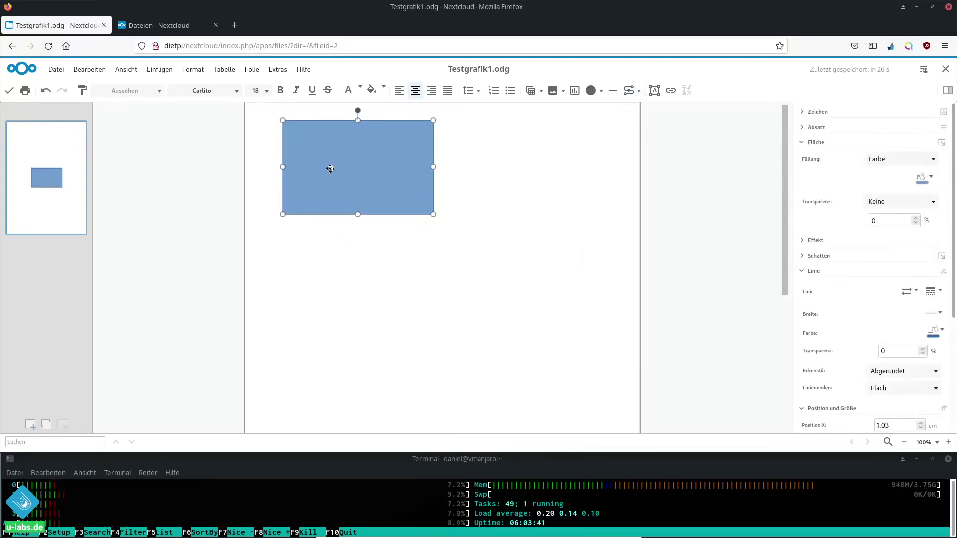
double_click(330, 168)
text(Schritt 1)
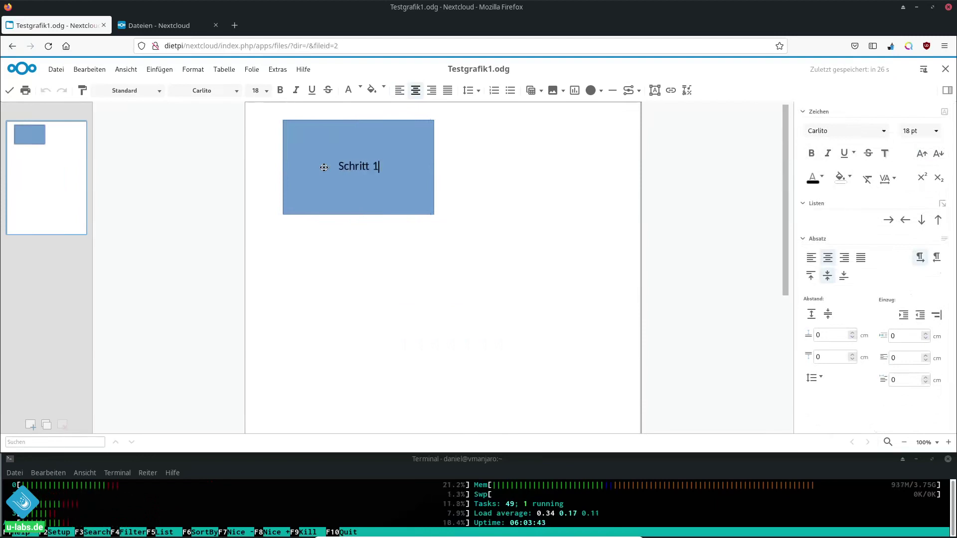
click(518, 229)
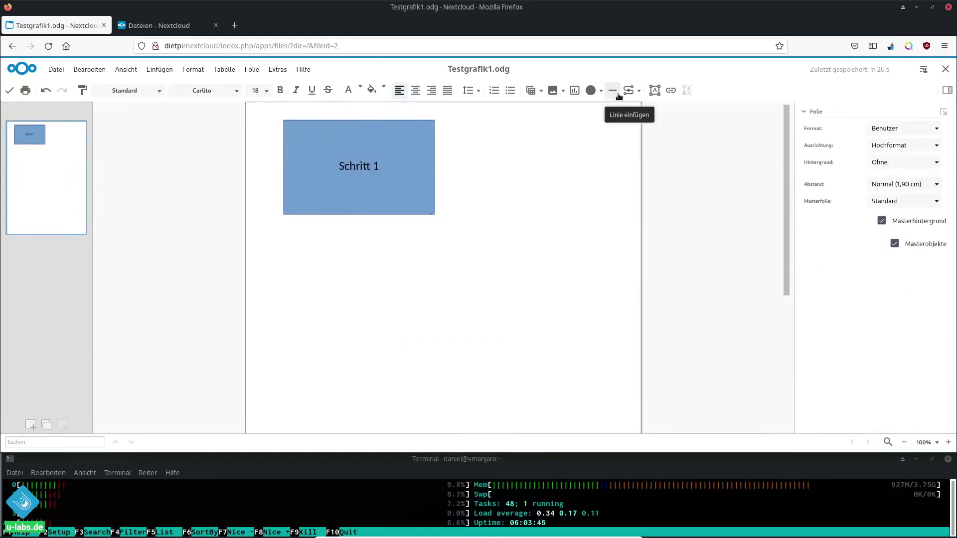
Step: Add a second rectangle below it labelled 'Schritt 2'
click(601, 91)
click(593, 124)
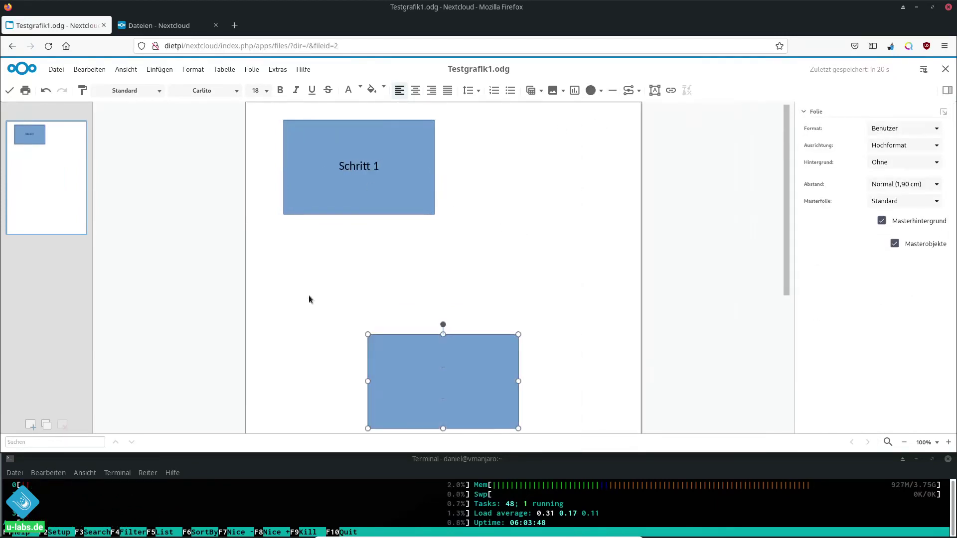
mouse_move(471, 380)
mouse_down()
mouse_move(367, 331)
mouse_move(367, 319)
mouse_up()
double_click(367, 319)
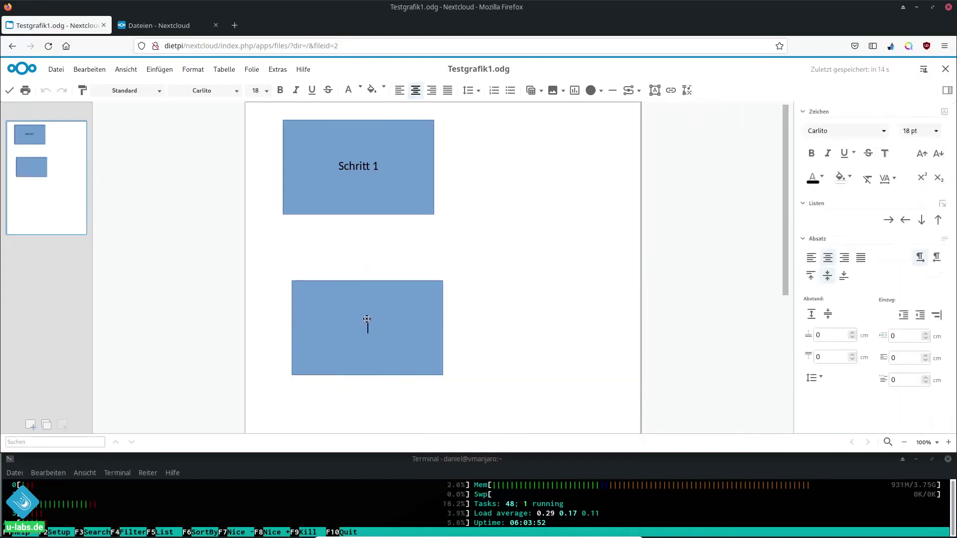
text(Schritt 2)
click(347, 230)
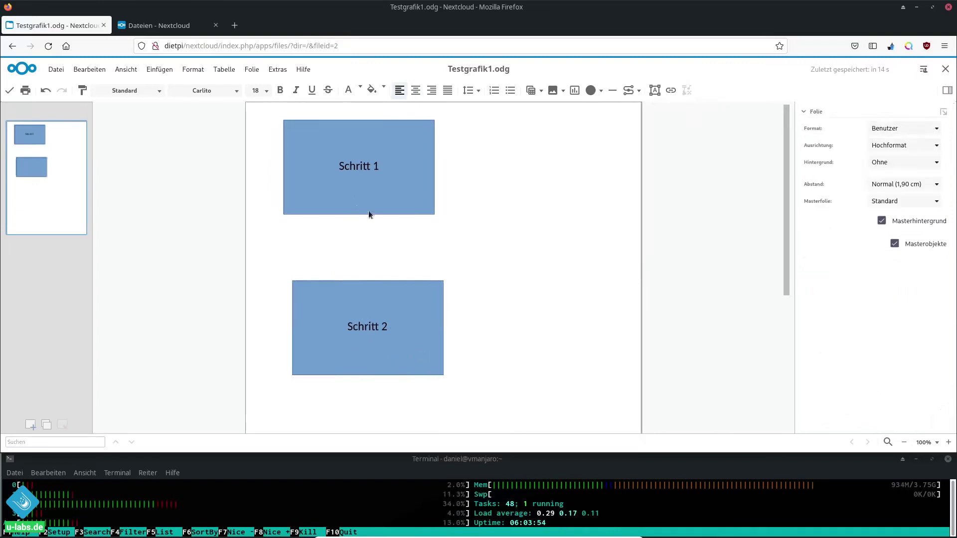
Step: Draw a straight connector linking Schritt 1's bottom edge to Schritt 2
click(631, 96)
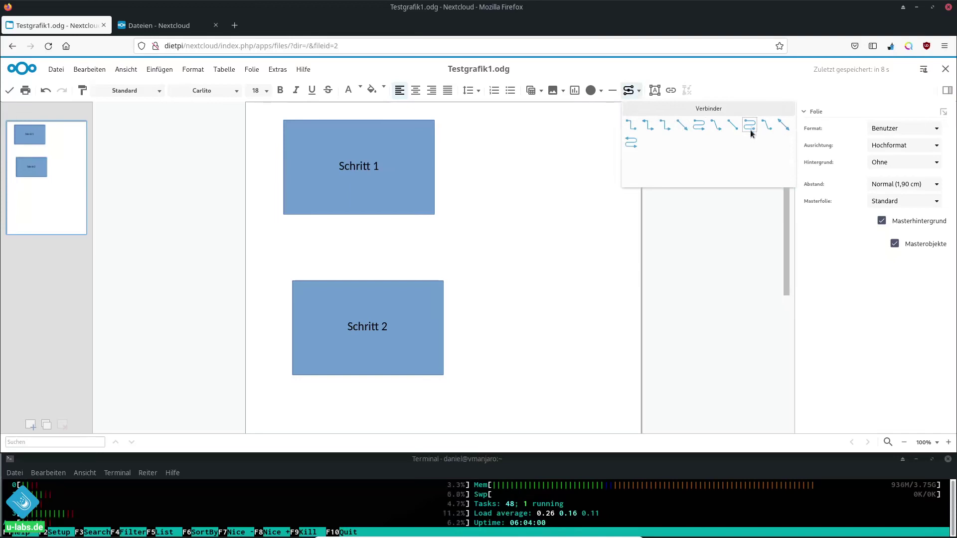
click(682, 127)
drag(367, 334, 517, 428)
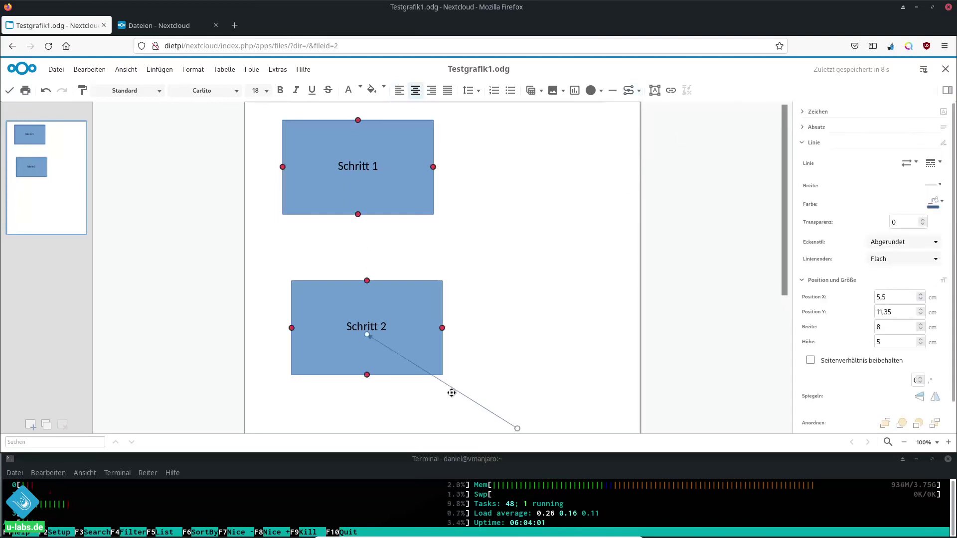
drag(451, 387, 260, 171)
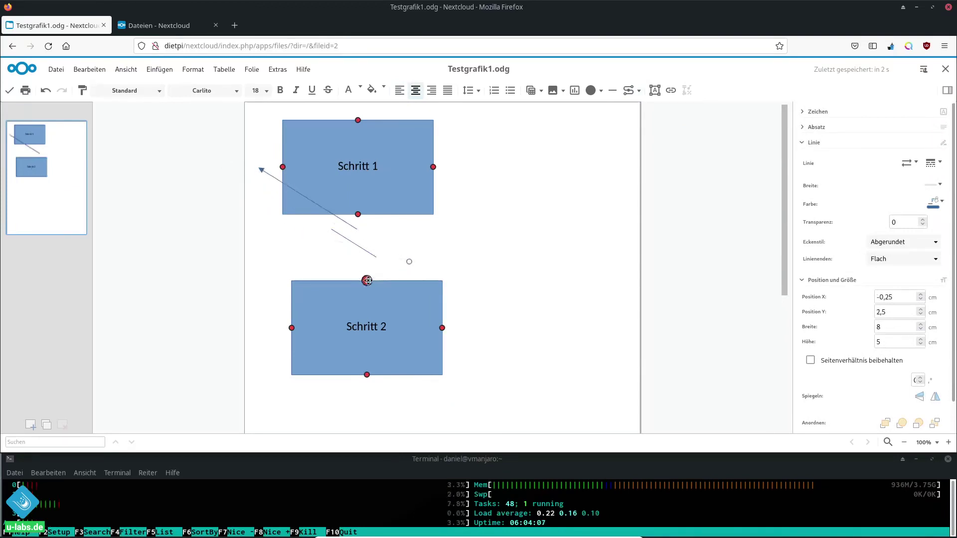
mouse_move(397, 269)
mouse_down()
mouse_move(367, 280)
mouse_move(359, 217)
mouse_up()
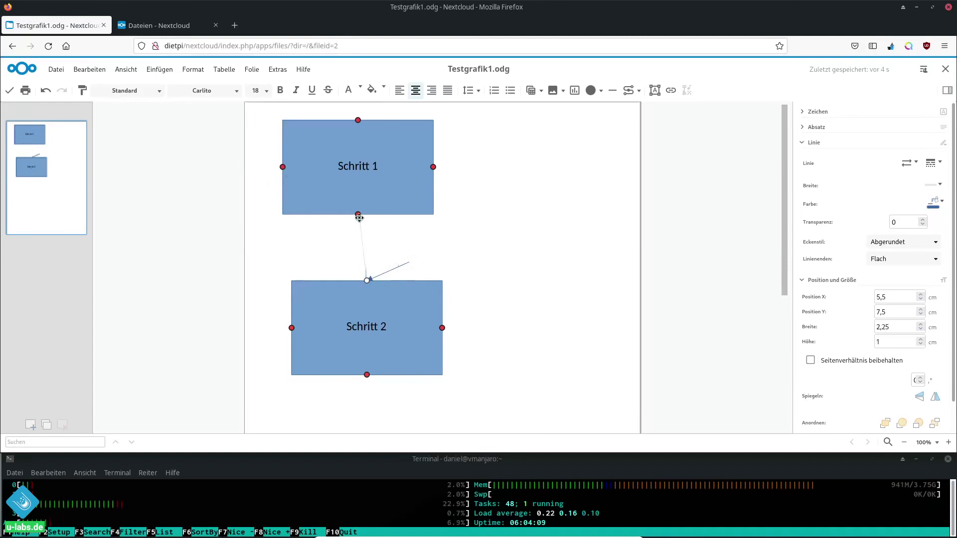
click(420, 259)
Step: Reposition Schritt 2 directly beneath Schritt 1, undoing a misplaced move
click(373, 311)
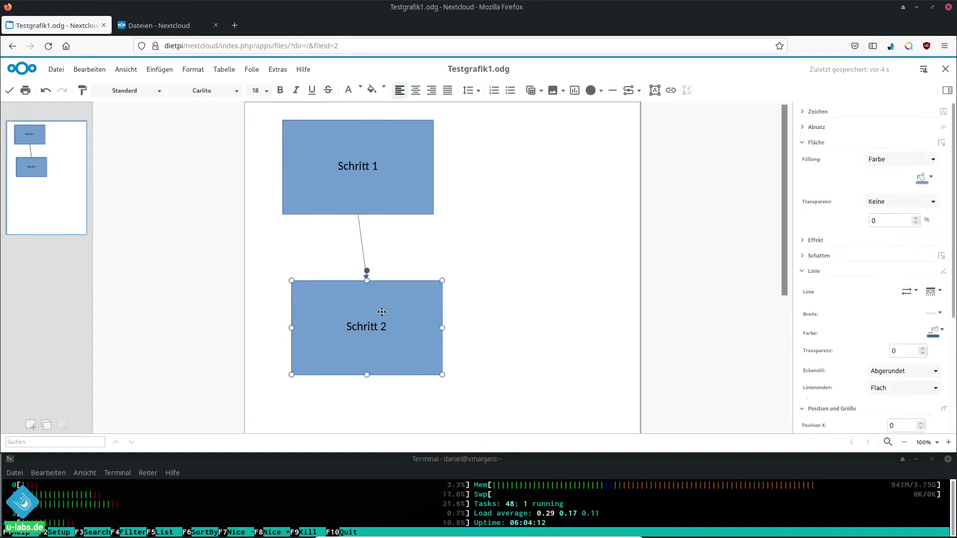
drag(373, 311, 366, 311)
click(482, 295)
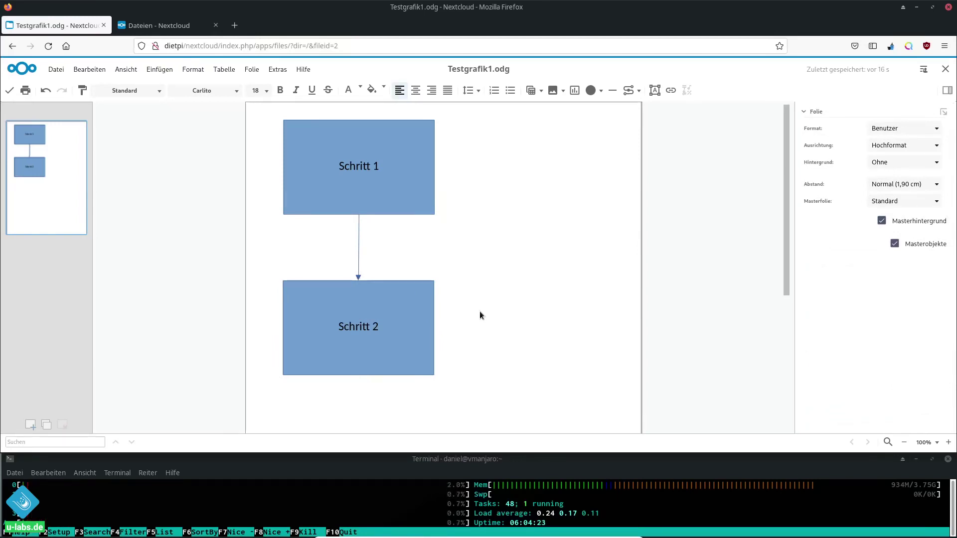
click(407, 309)
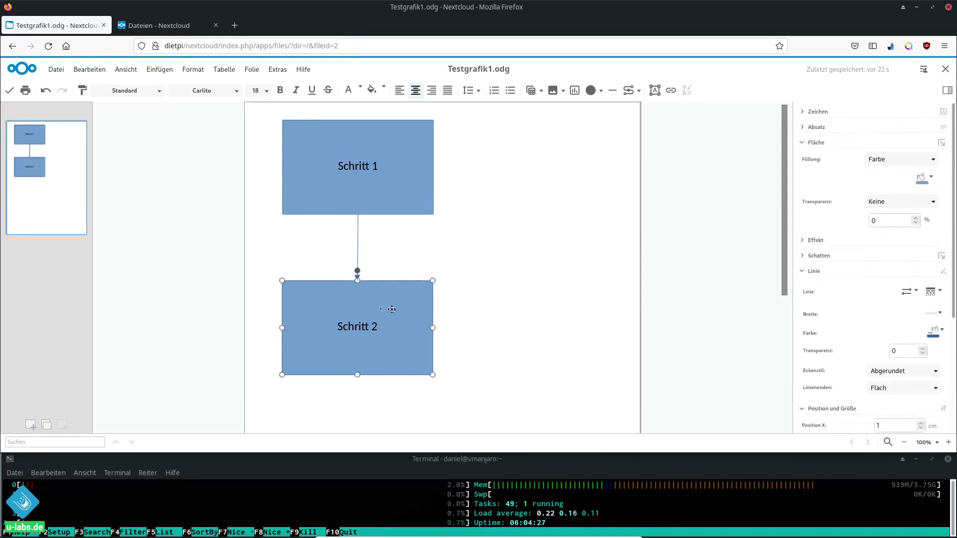
drag(391, 309, 404, 309)
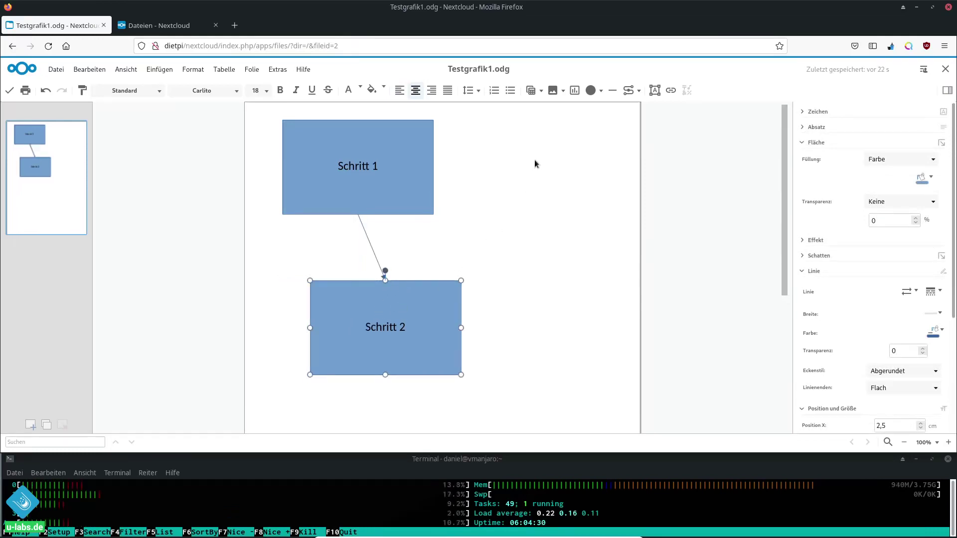
drag(393, 309, 525, 167)
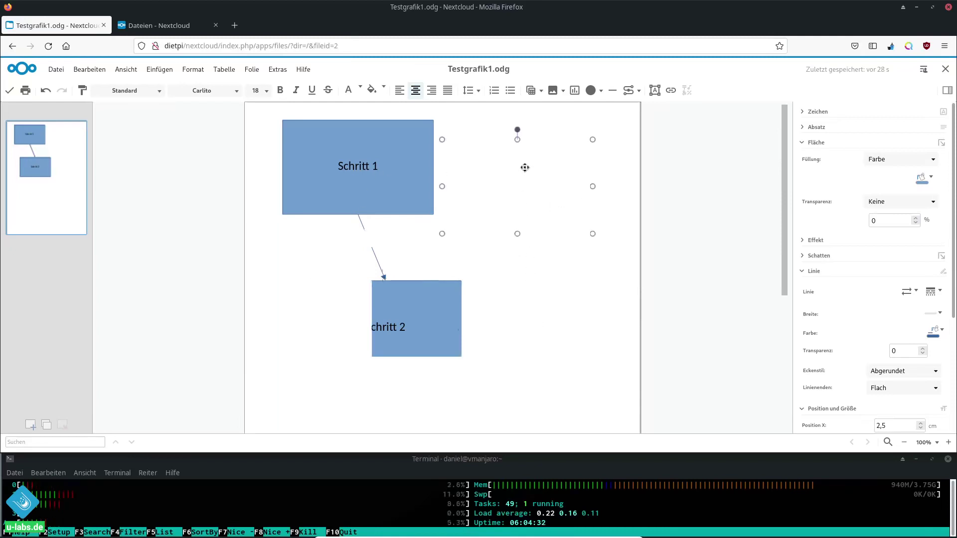
key(ctrl+z)
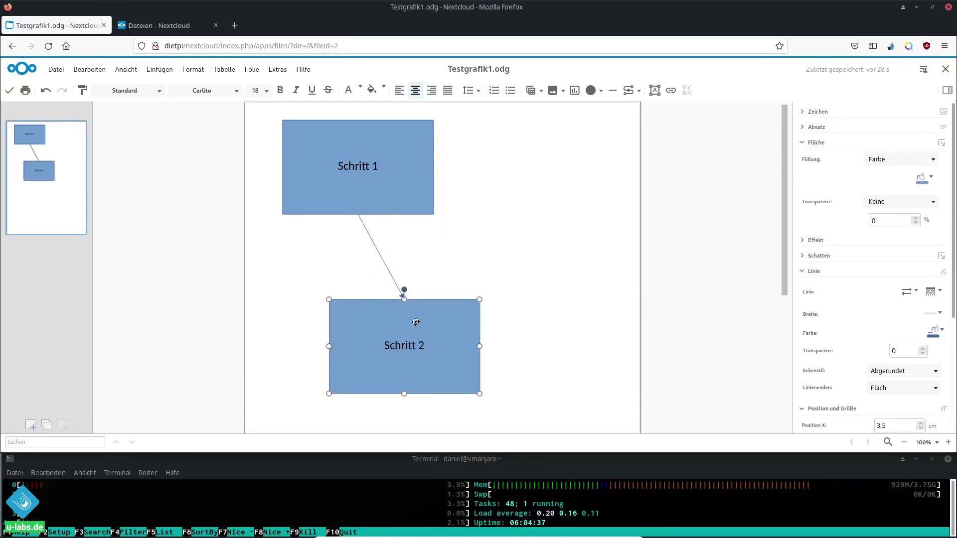
drag(416, 322, 364, 285)
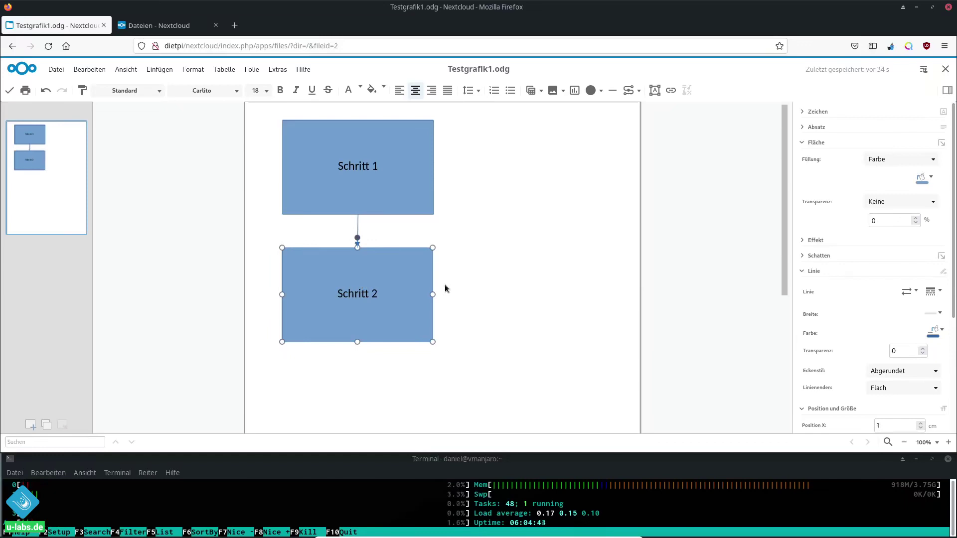
Step: Insert a third rectangle and move it up beside Schritt 1
click(441, 293)
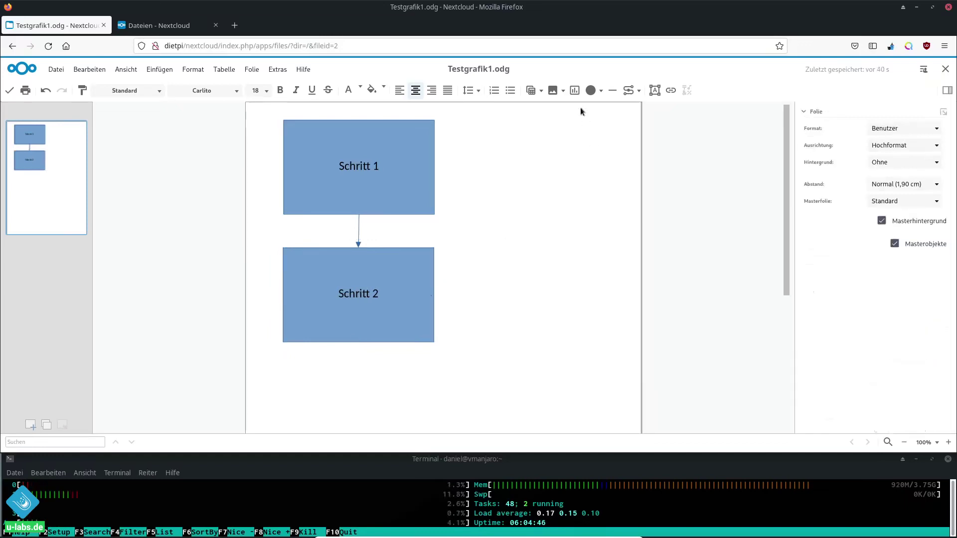
click(601, 90)
click(599, 128)
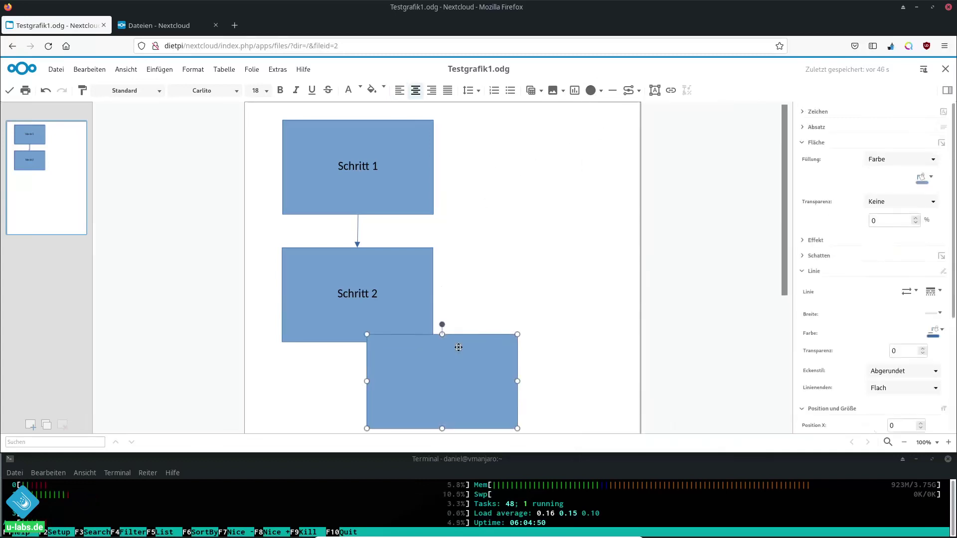
mouse_move(454, 346)
mouse_down()
mouse_move(534, 202)
mouse_move(534, 276)
mouse_up()
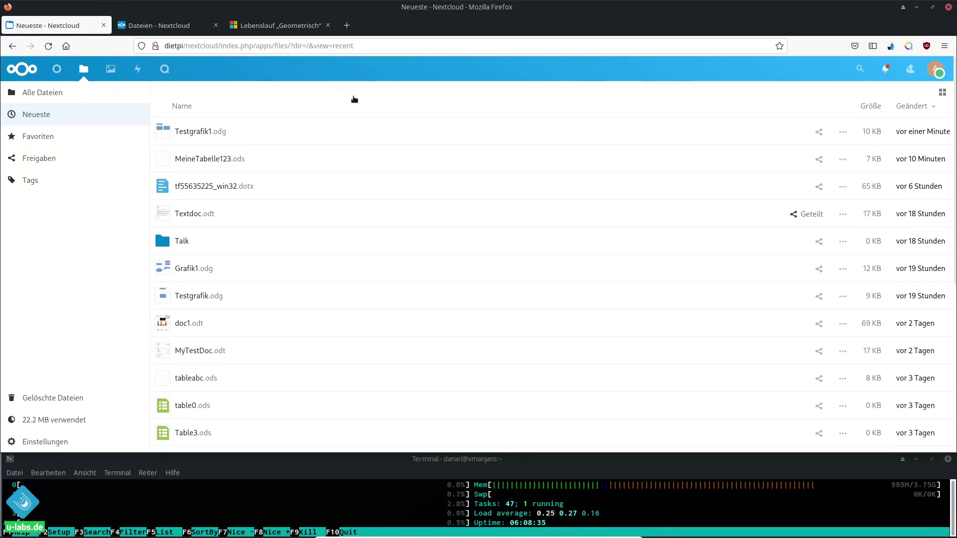
Step: Open the tf55635225_win32.dotx résumé template and scroll through its first page
click(236, 191)
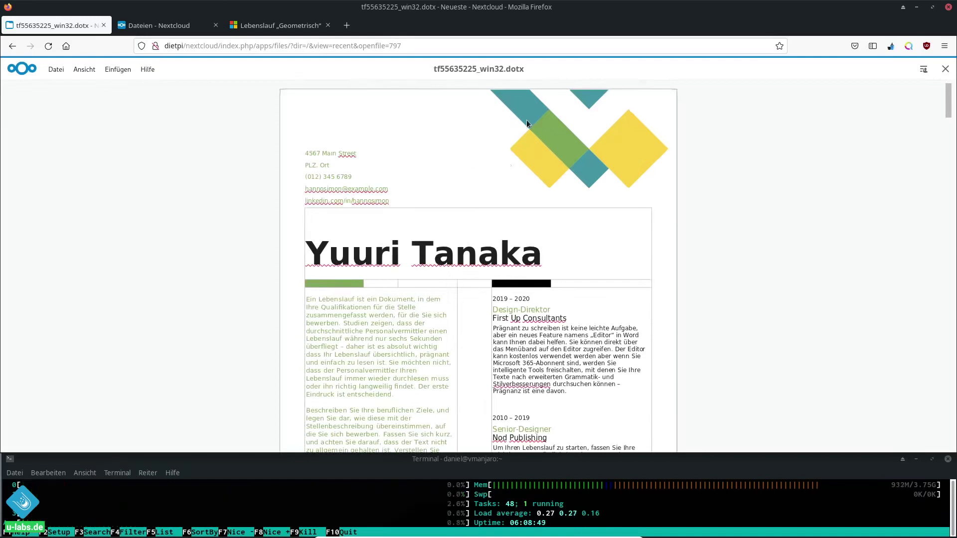
scroll(380, 259, down, 3)
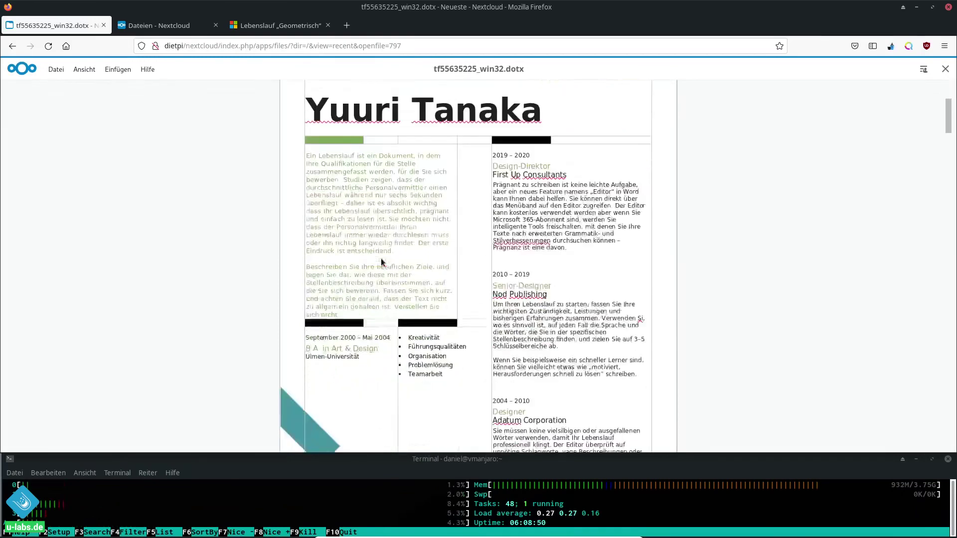
scroll(381, 259, down, 2)
scroll(381, 258, up, 1)
scroll(380, 260, down, 1)
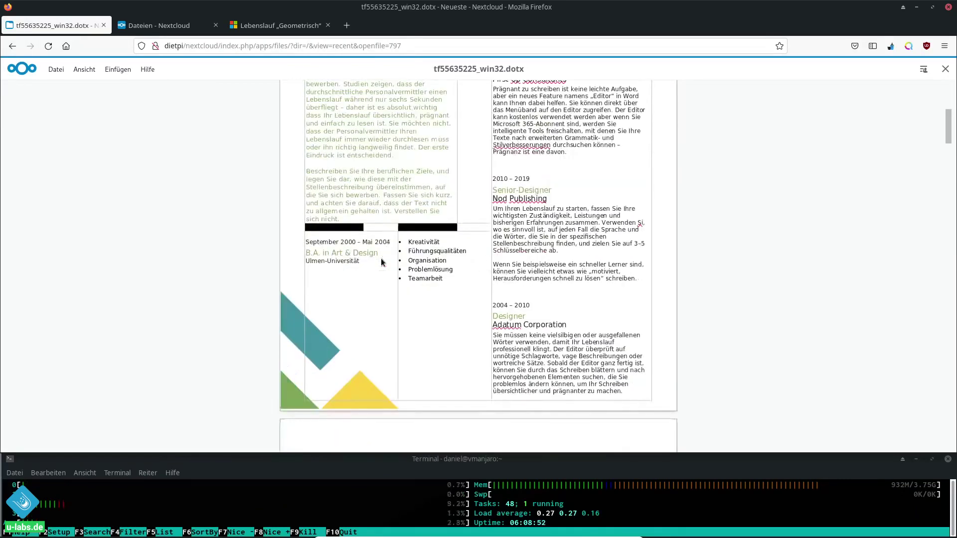
click(271, 28)
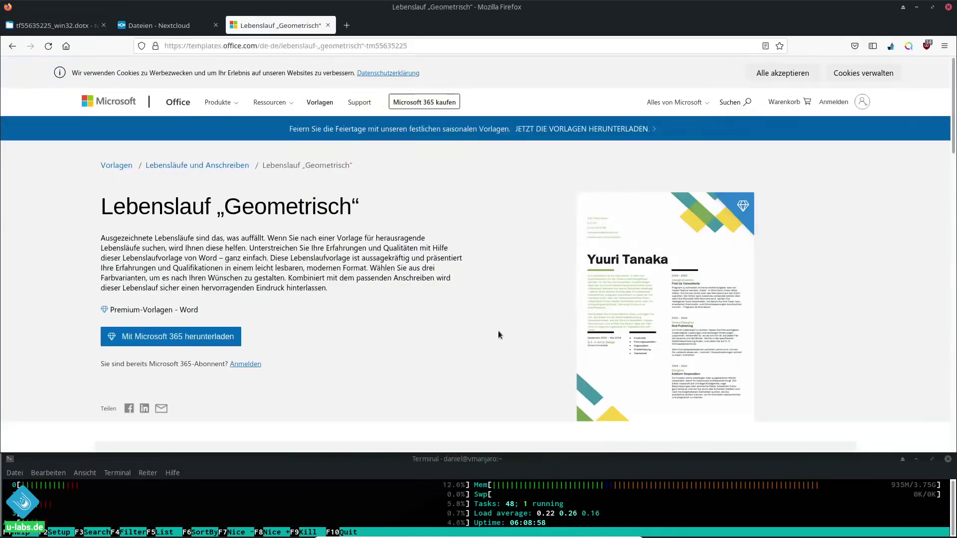
click(75, 28)
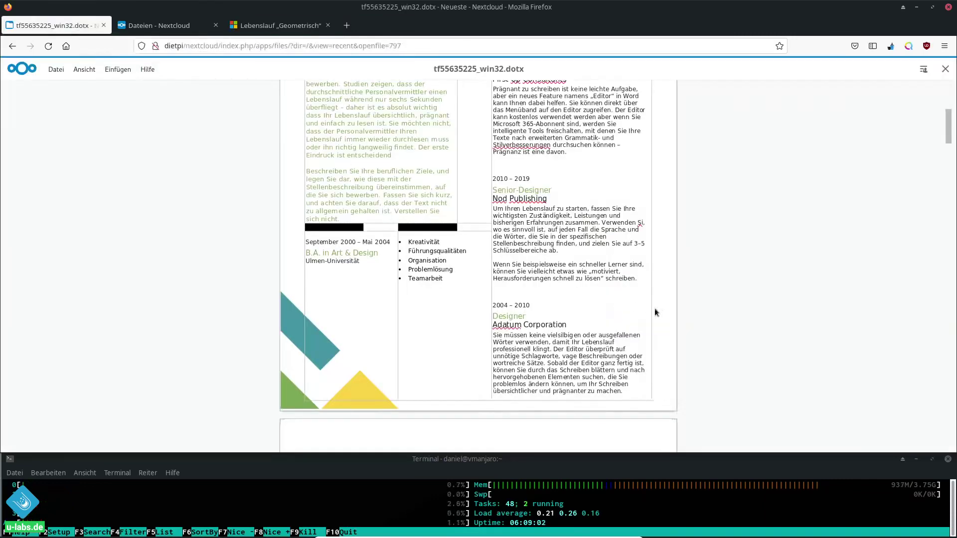
scroll(656, 312, up, 5)
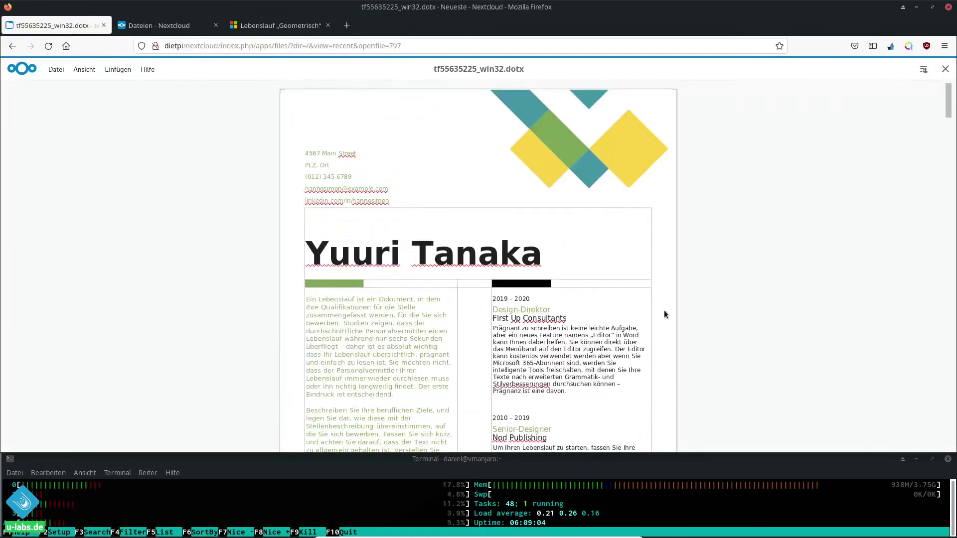
click(273, 24)
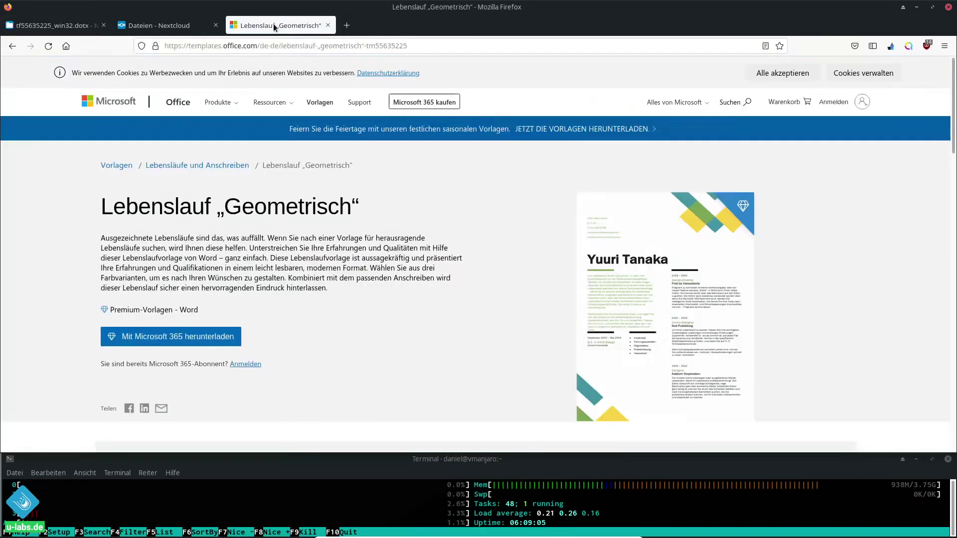
click(41, 27)
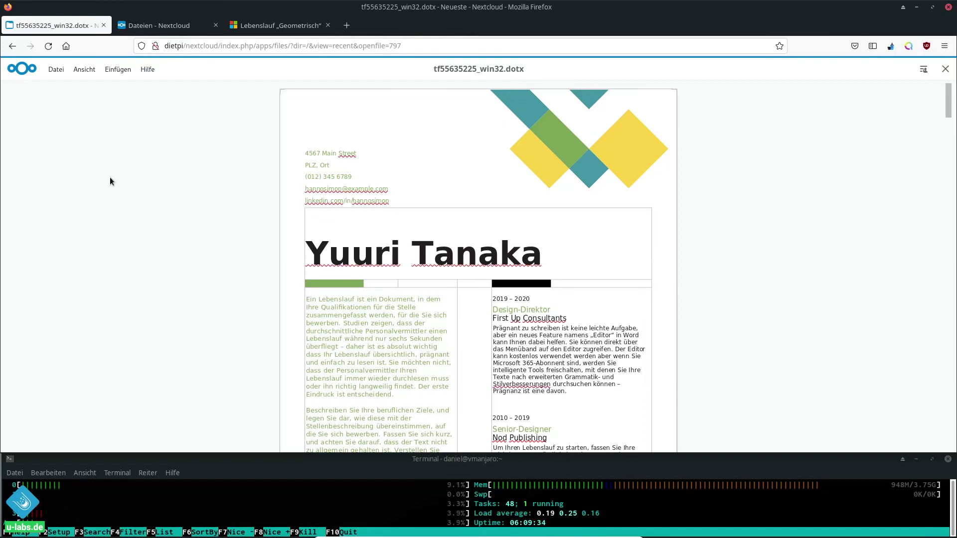
Step: Close the template and return to the file list
click(48, 46)
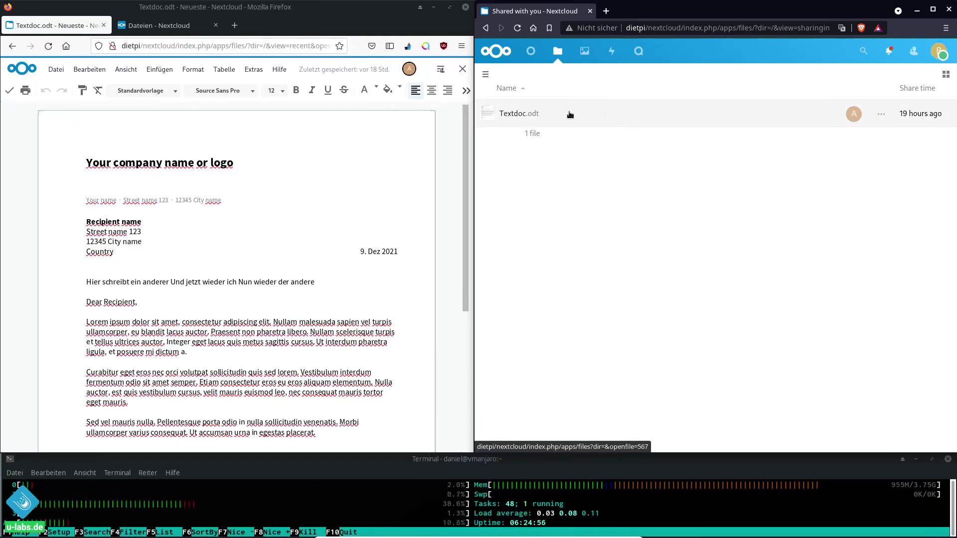
Step: As the second user, open the shared Textdoc.odt and dismiss the welcome notice
click(569, 113)
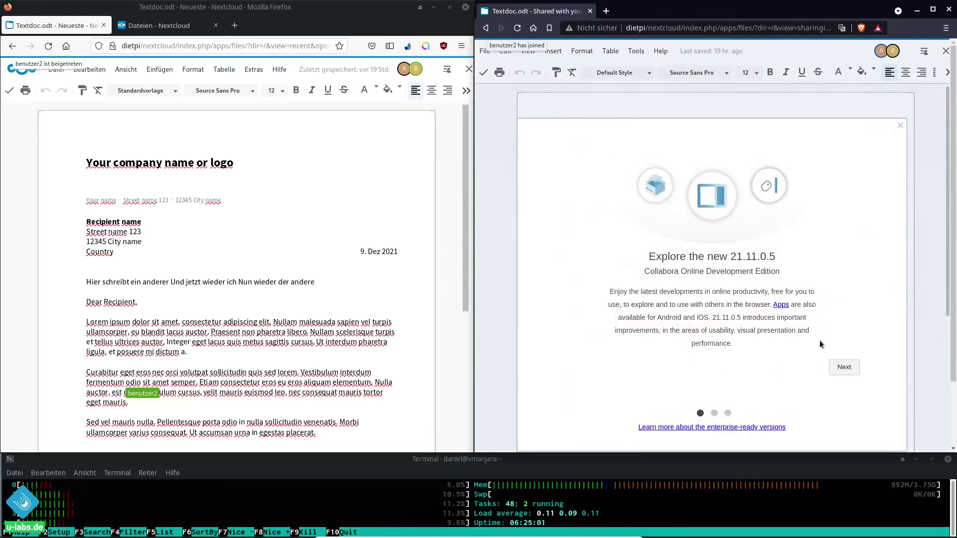
click(900, 125)
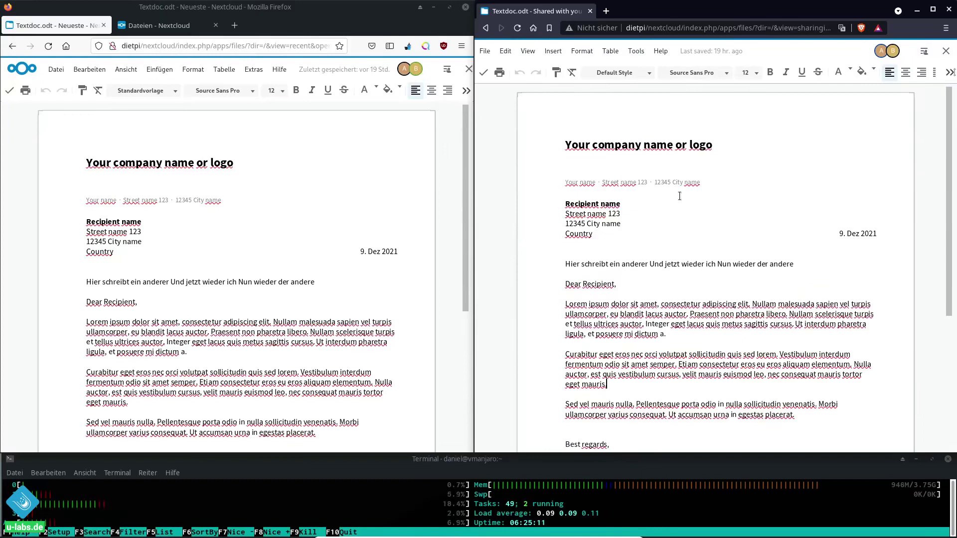
Step: As the second user, replace the end of the line from 'Und jetzt' with 'Test 123'
click(806, 263)
drag(807, 262, 693, 263)
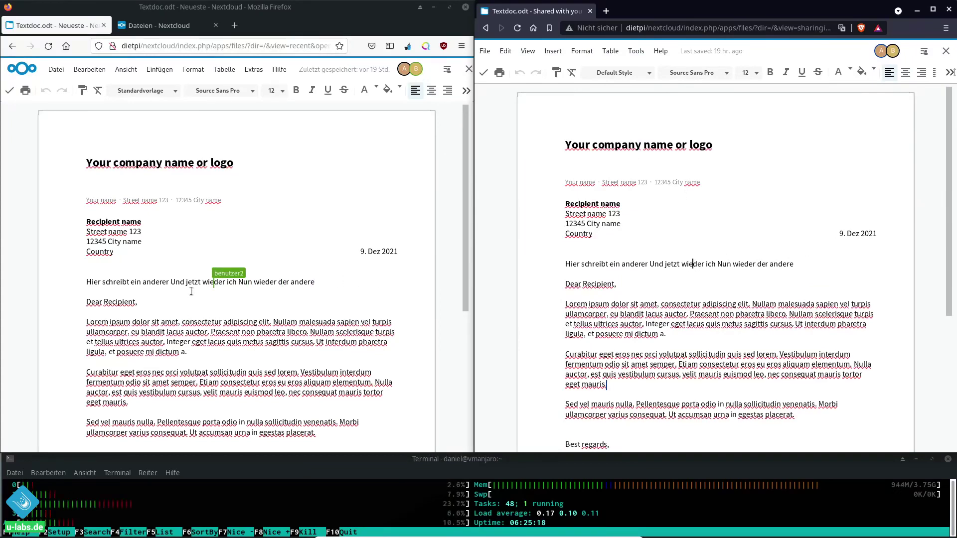
click(612, 263)
click(595, 264)
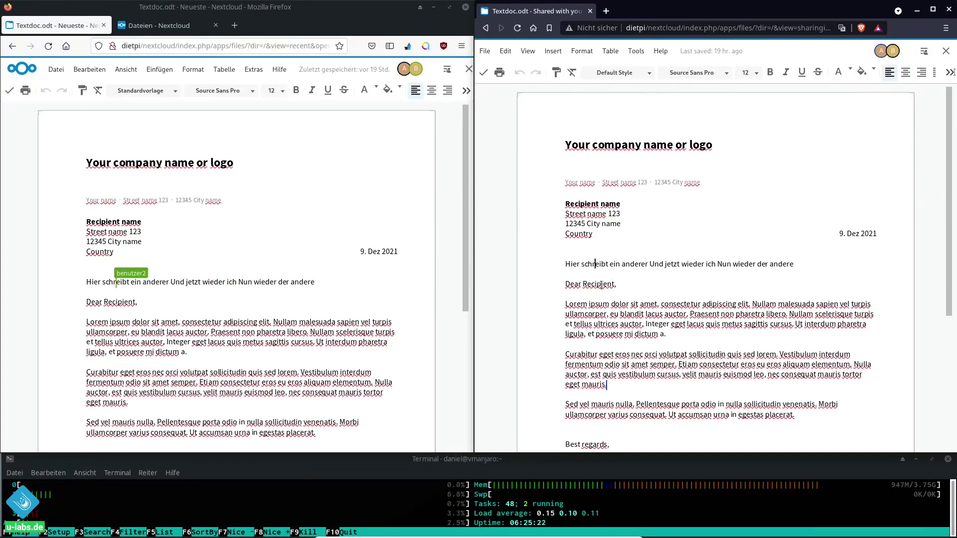
drag(794, 264, 649, 263)
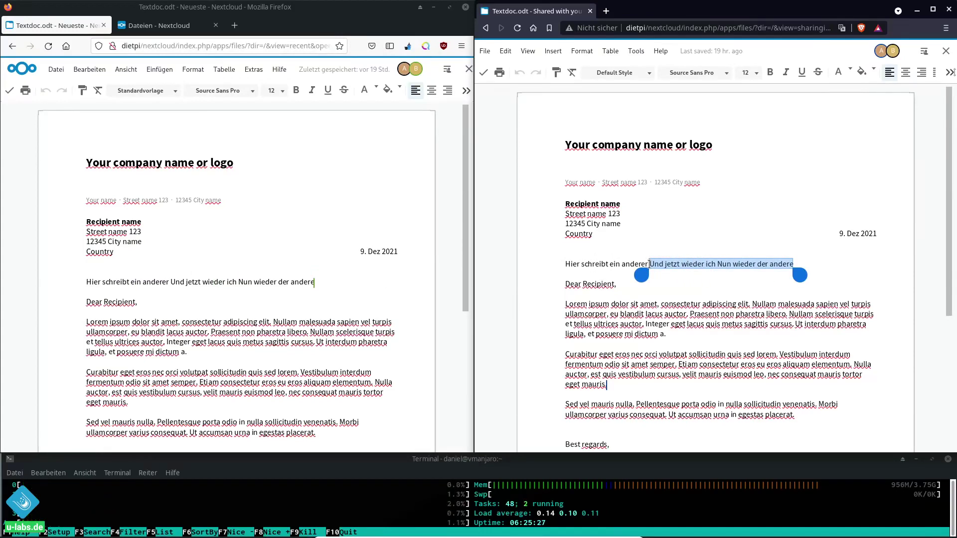
key(Delete)
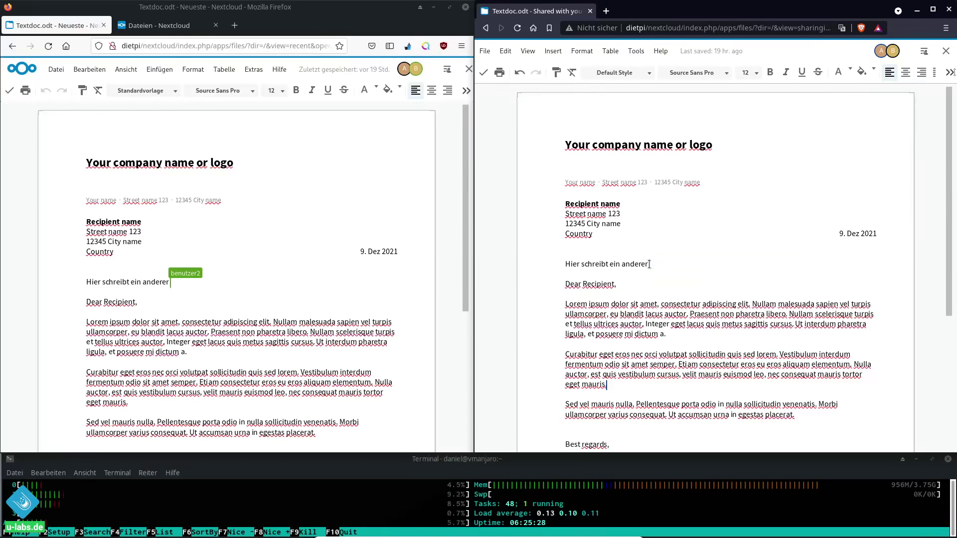
text( Test 12)
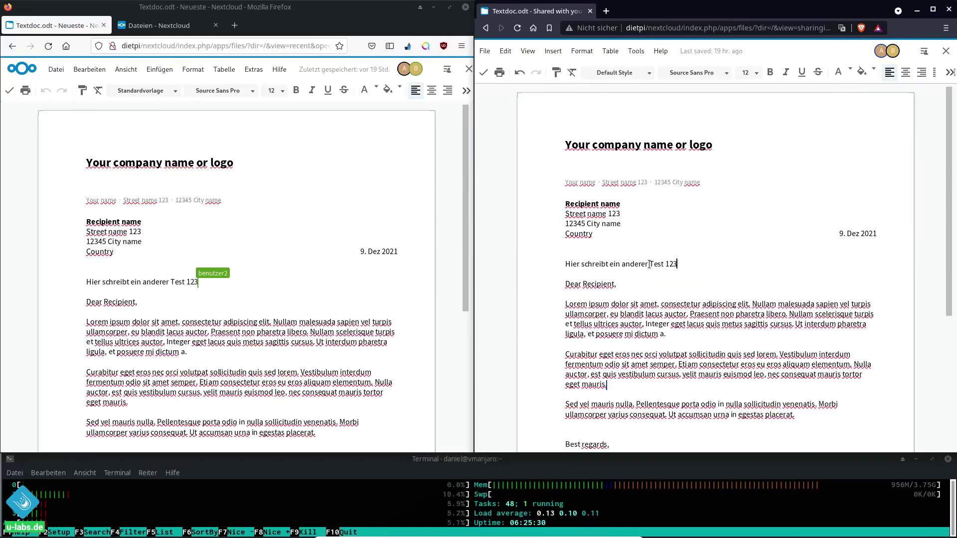
text(3)
Step: Add the sentence 'Dies ist ein Text den Benutzer 2 mit recht hoher Geschwindigkeit tippt.' below
key(Return)
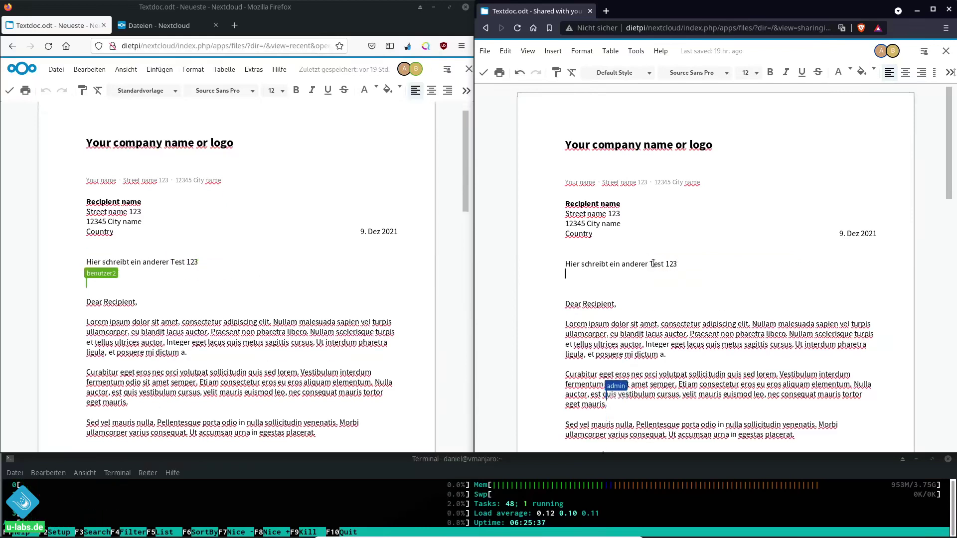
text(Dies ist ein )
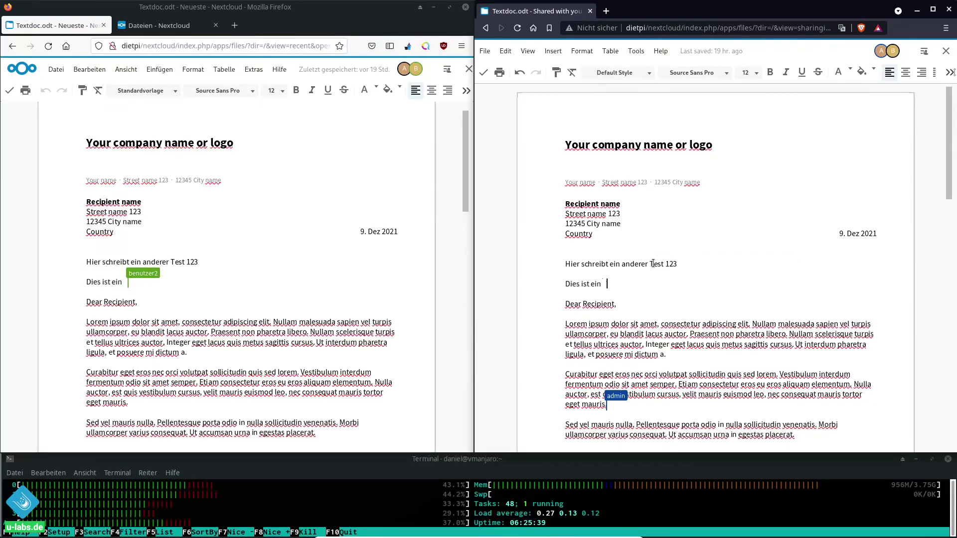
text(Text den Benutzer )
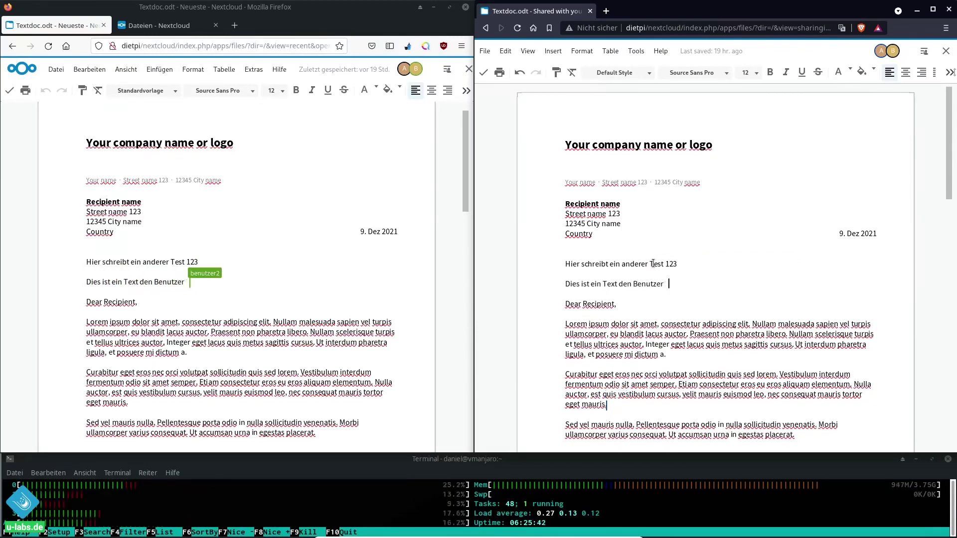
text(2 mit recht h)
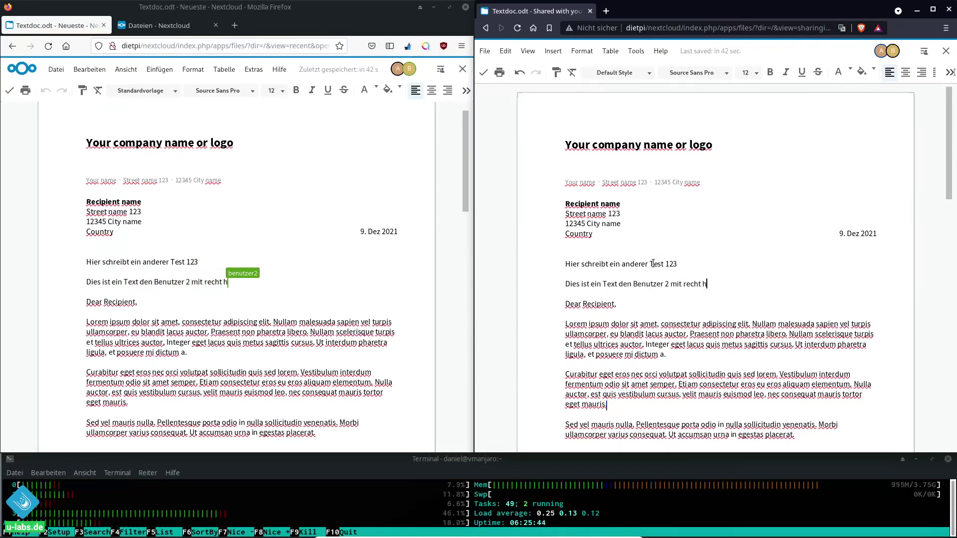
text(oher Geschwindigke)
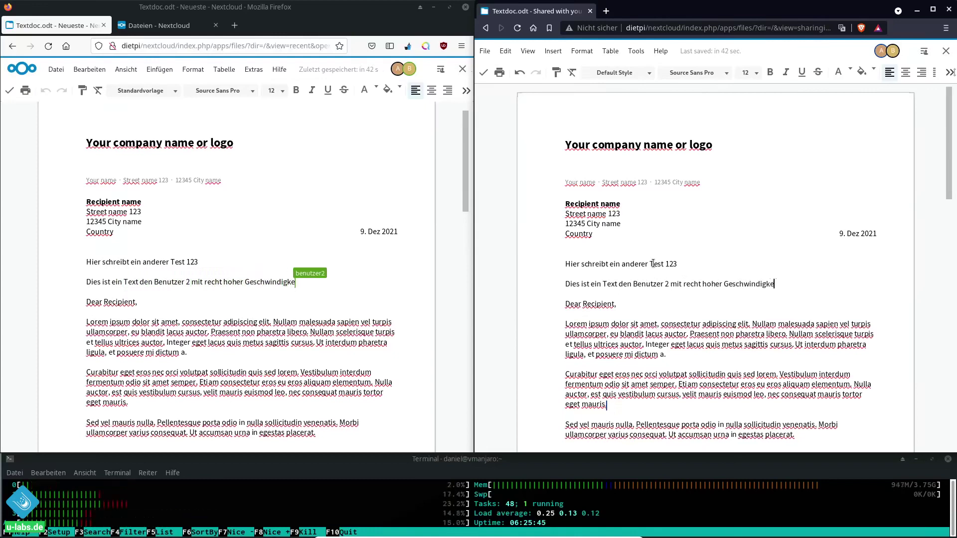
text(it tippt.)
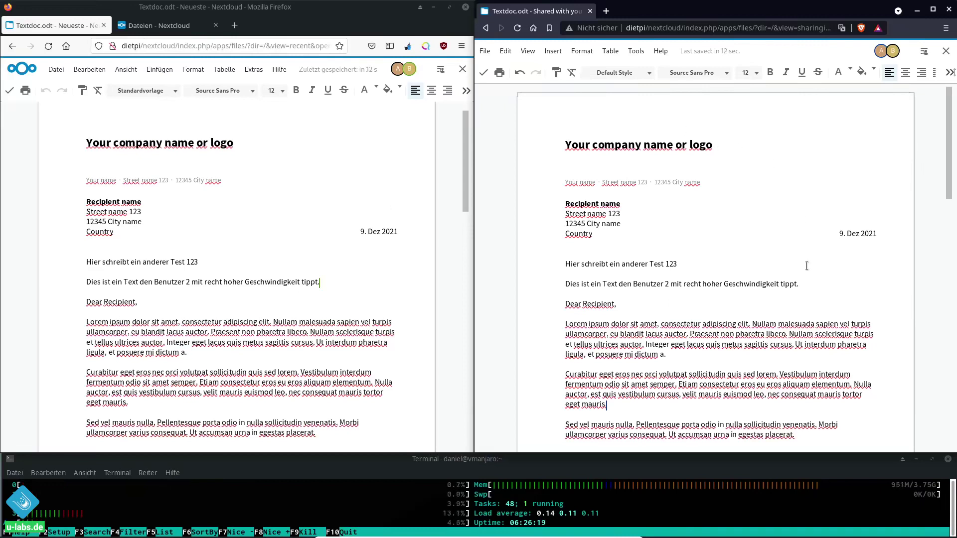
drag(803, 284, 548, 285)
click(601, 284)
Step: Turn on always following the active editor from the list of editing users
click(404, 69)
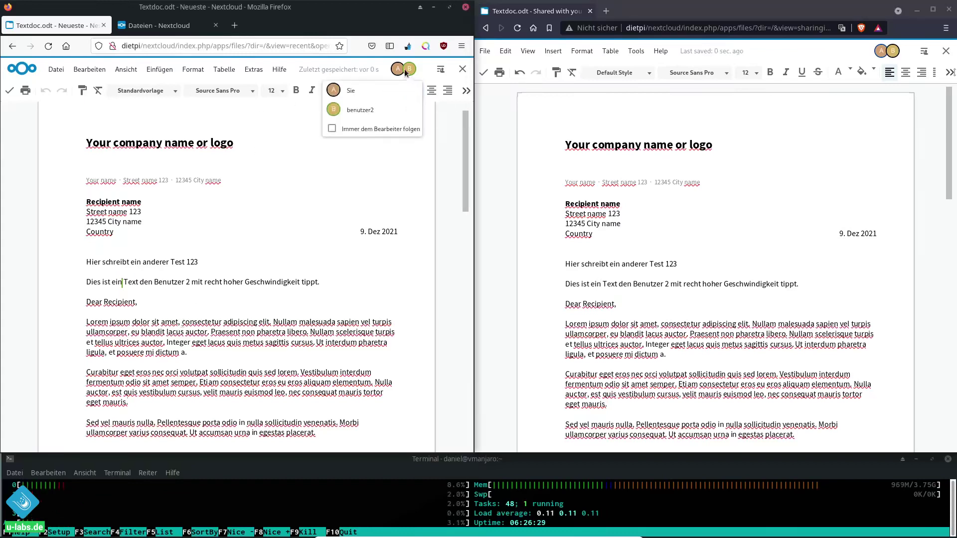
click(381, 130)
click(295, 306)
Step: As the second user, append '234' to the 'Your company name or logo' heading
click(636, 238)
key(Up)
key(Up)
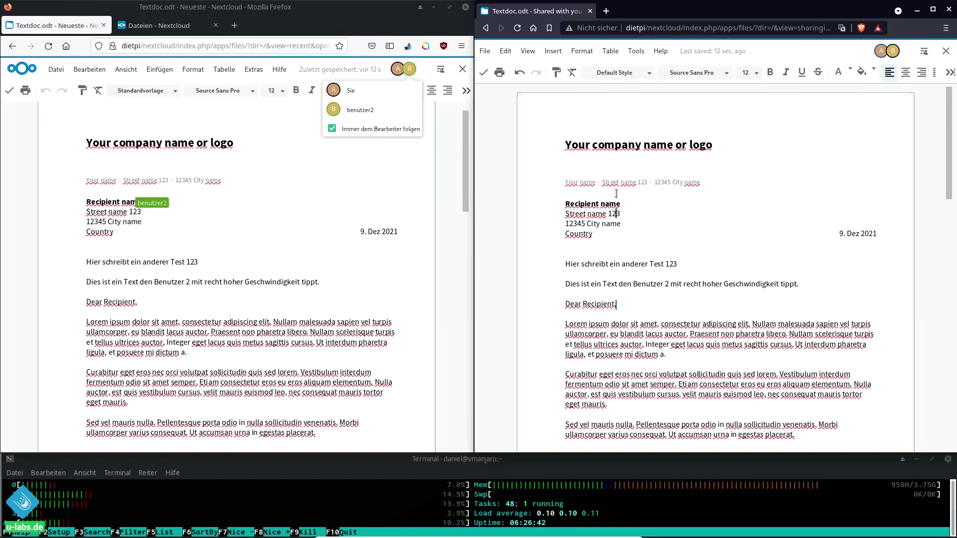
key(Up)
key(Up)
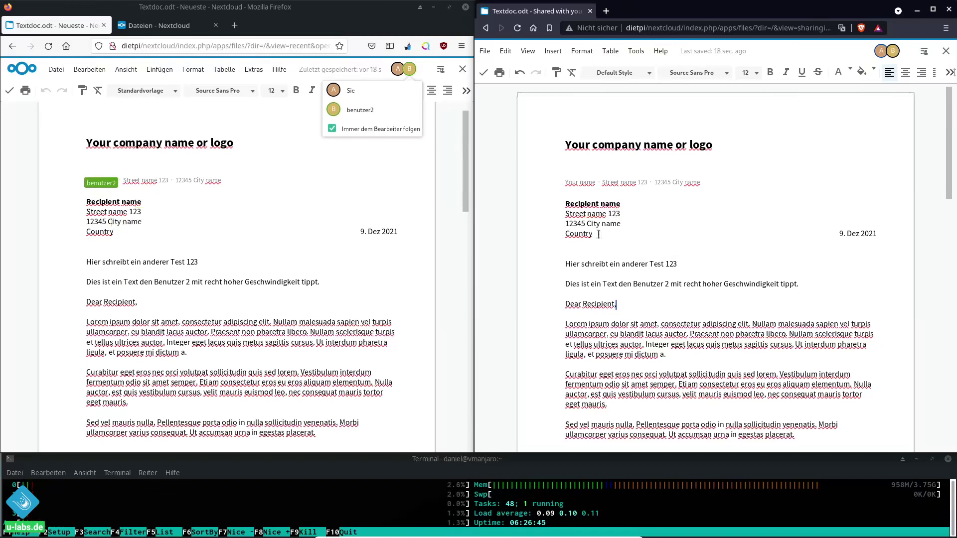
scroll(616, 268, down, 1)
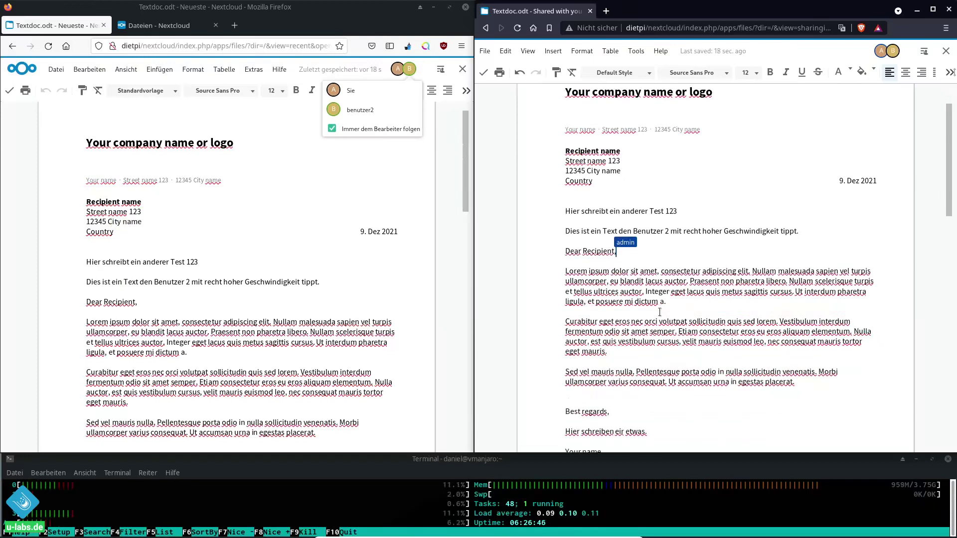
scroll(624, 344, down, 3)
click(624, 343)
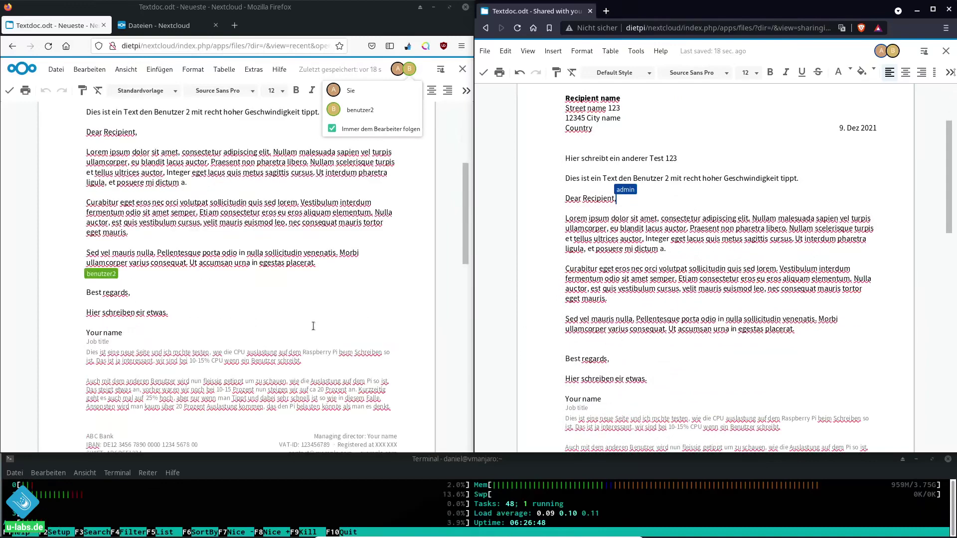
scroll(656, 342, up, 4)
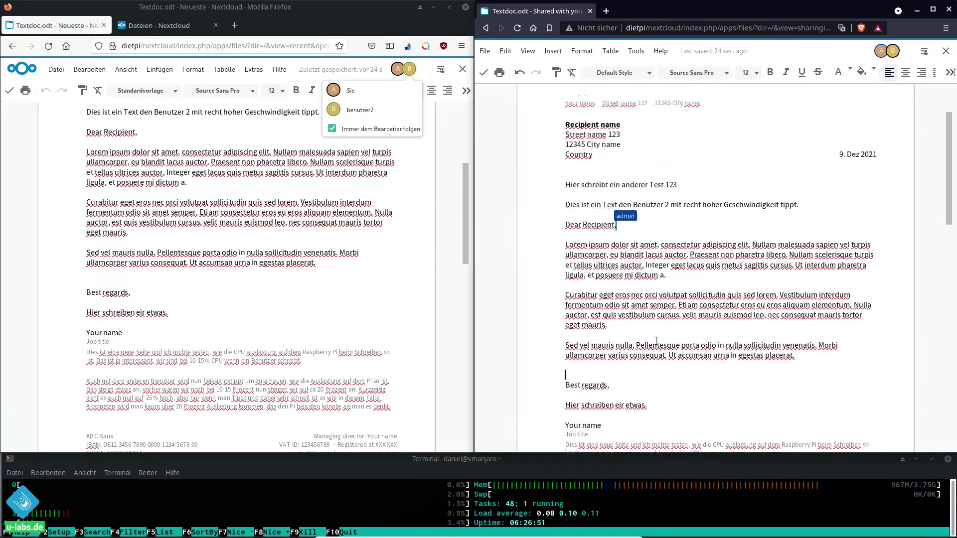
scroll(624, 306, down, 1)
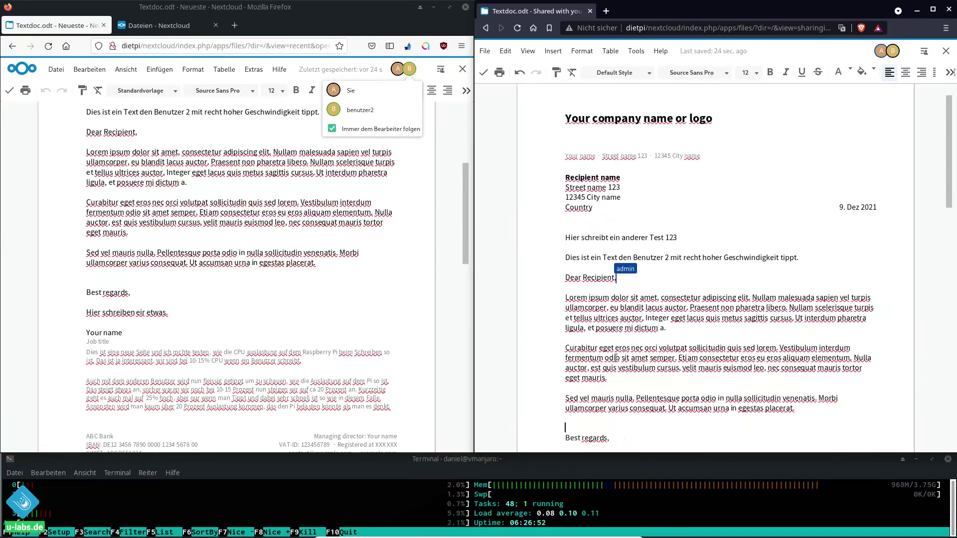
scroll(690, 264, up, 1)
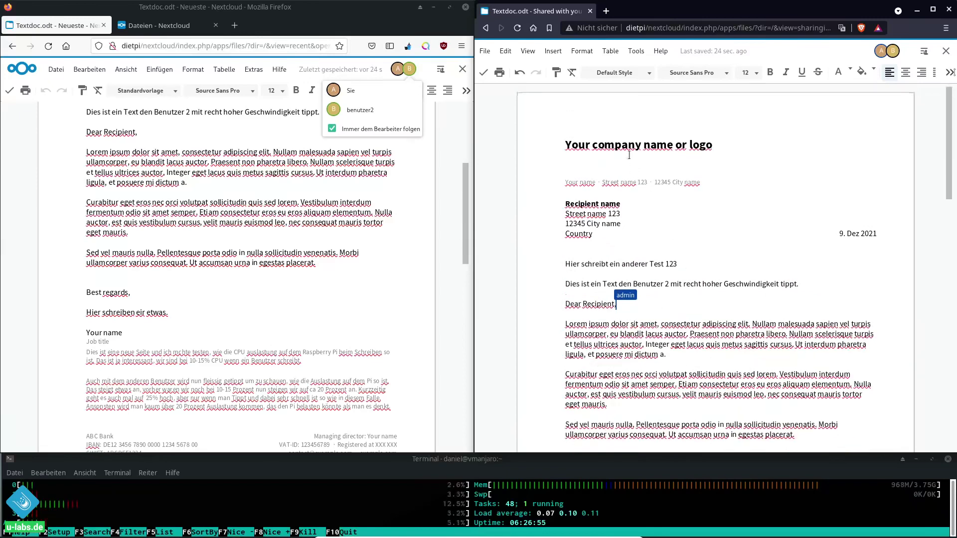
click(723, 143)
text(234)
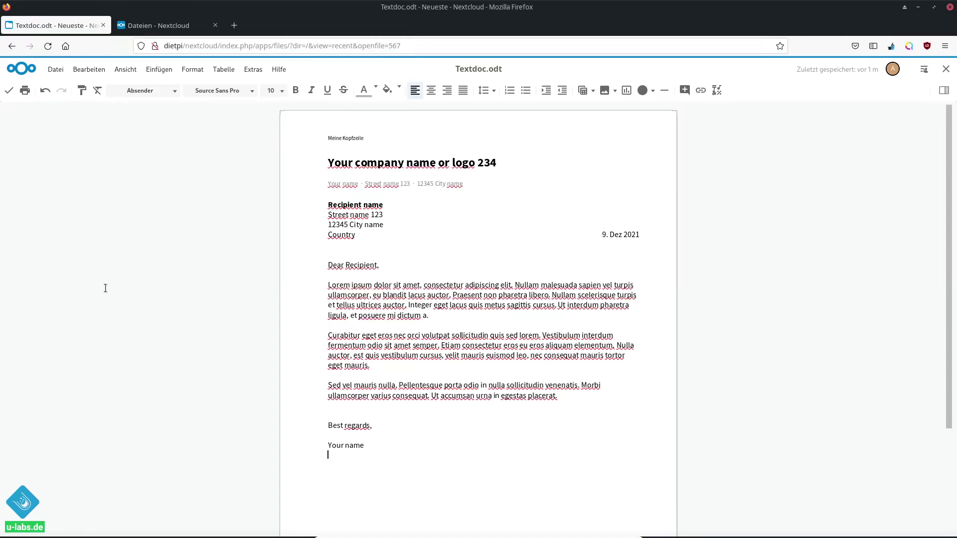
click(92, 70)
click(107, 208)
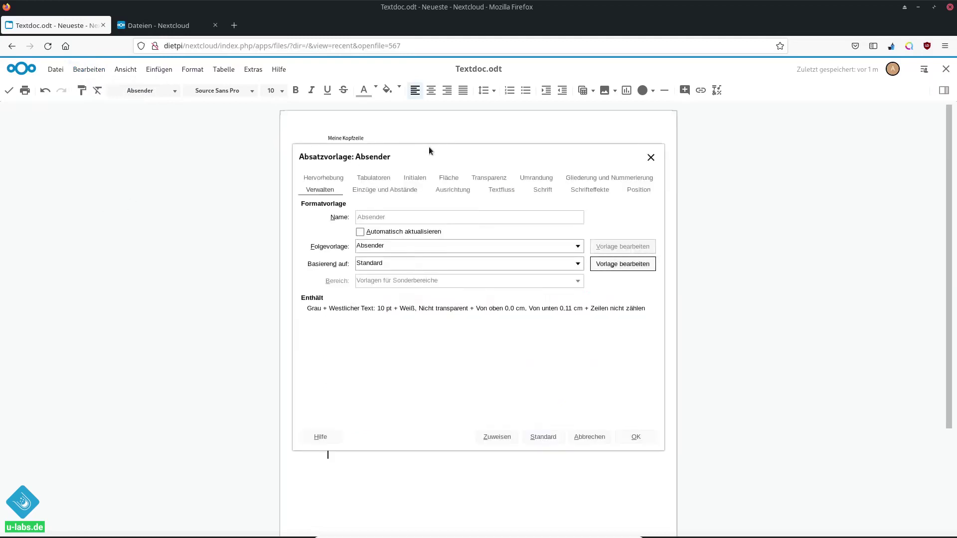
click(384, 176)
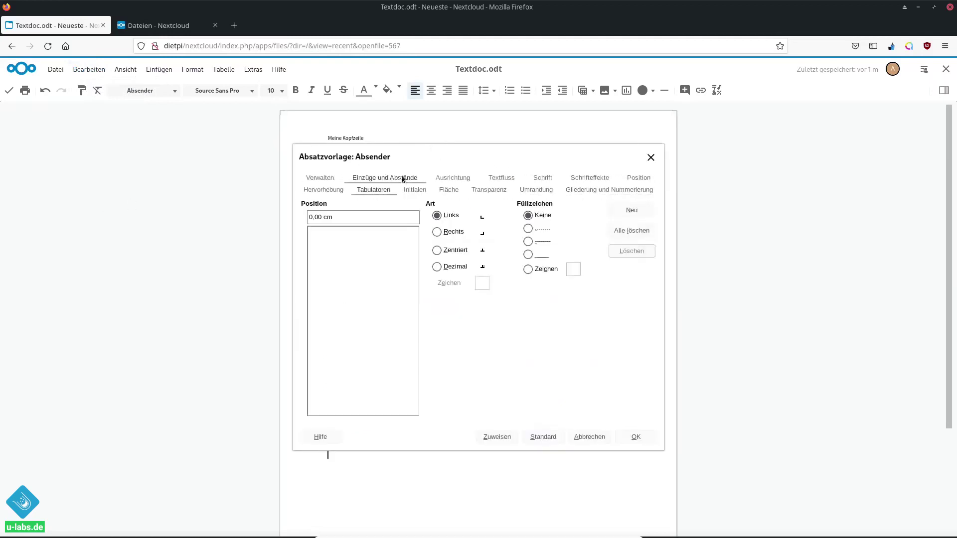
click(466, 178)
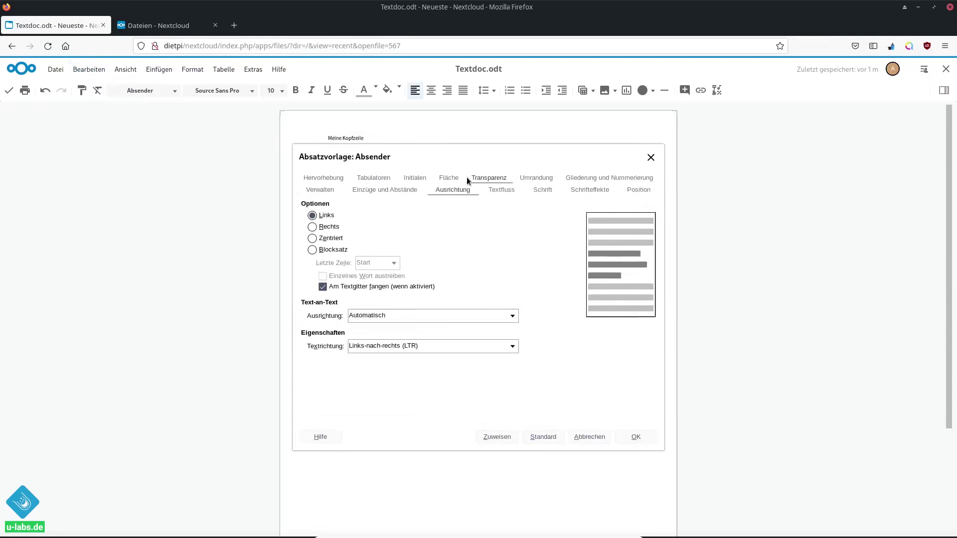
click(538, 179)
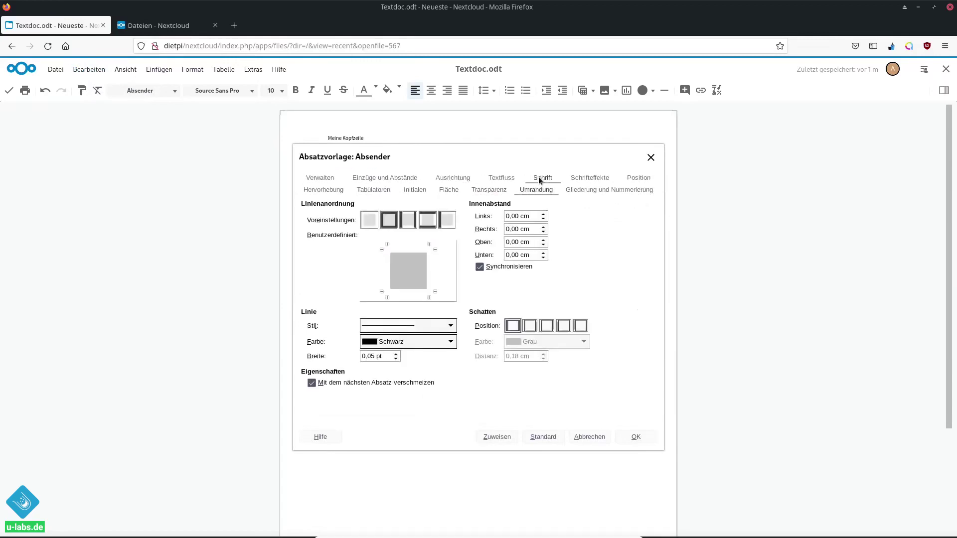
click(586, 177)
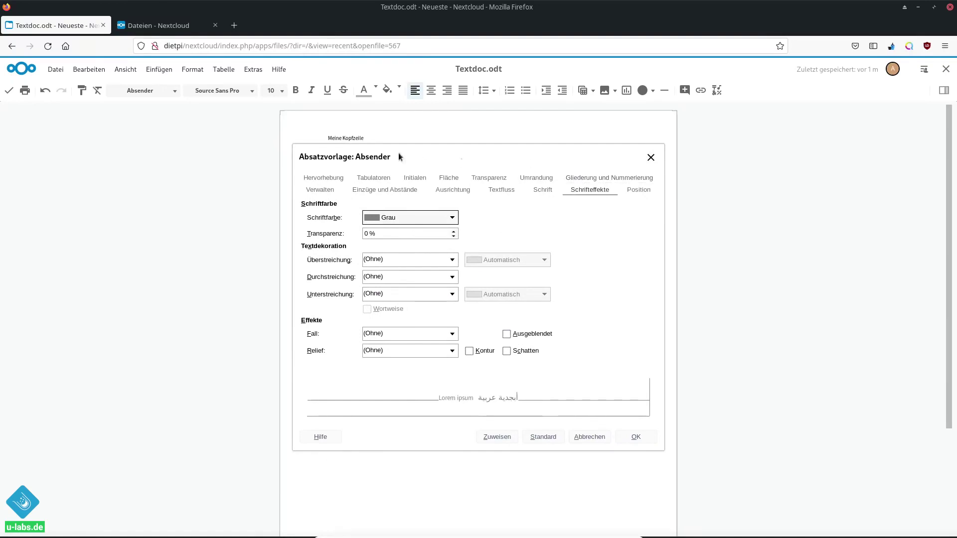
click(650, 158)
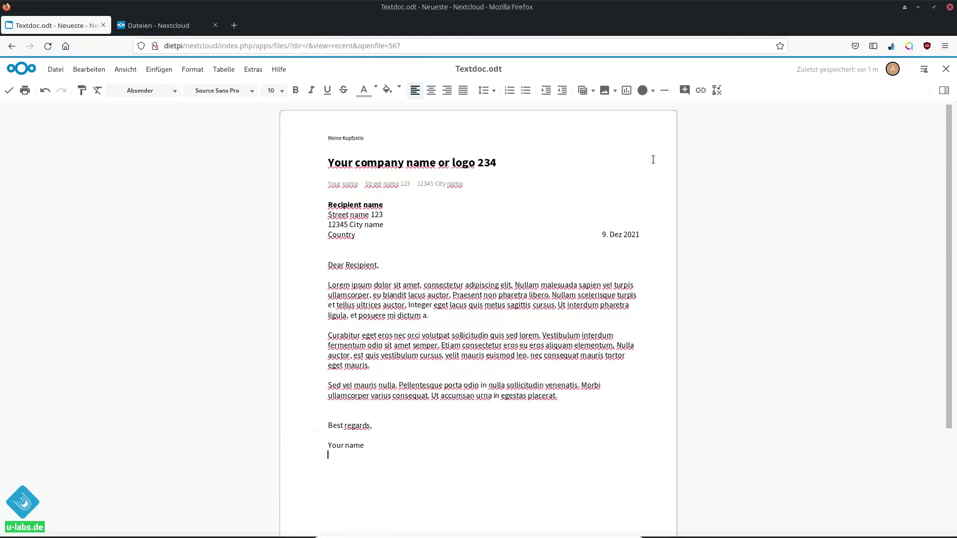
Step: Insert the teal Hulk Fontwork and position it below the 'Your name' line
click(158, 69)
click(185, 133)
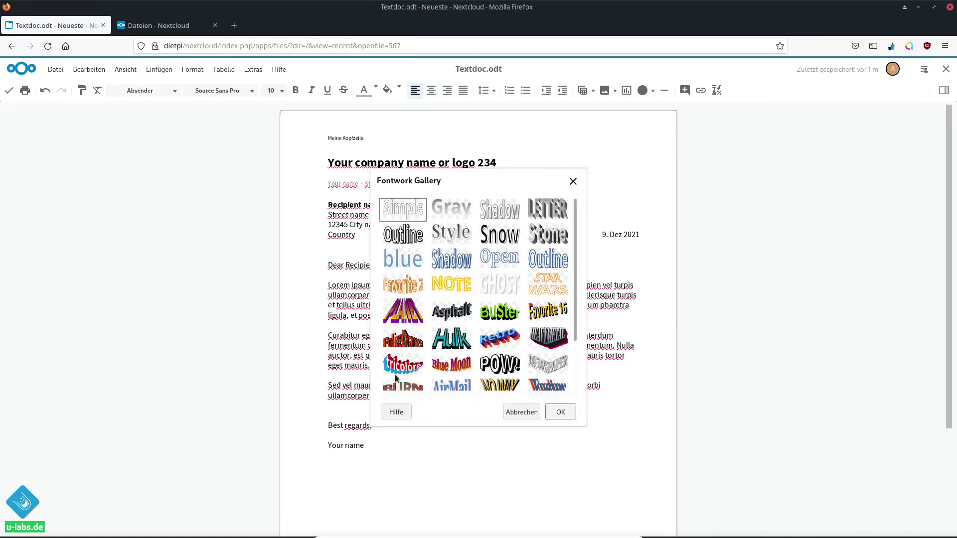
click(451, 348)
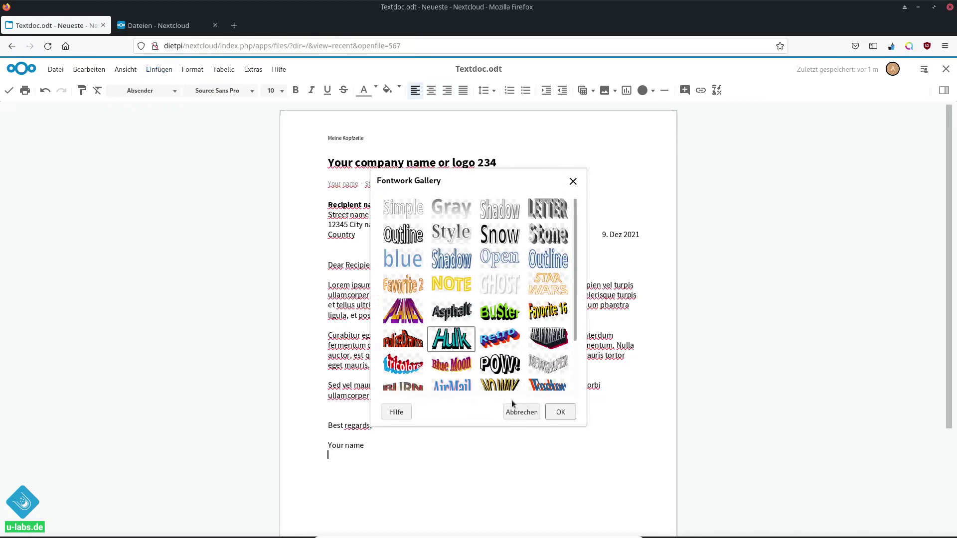
click(560, 412)
mouse_move(299, 318)
mouse_down()
mouse_move(467, 309)
mouse_move(456, 278)
mouse_move(474, 507)
mouse_up()
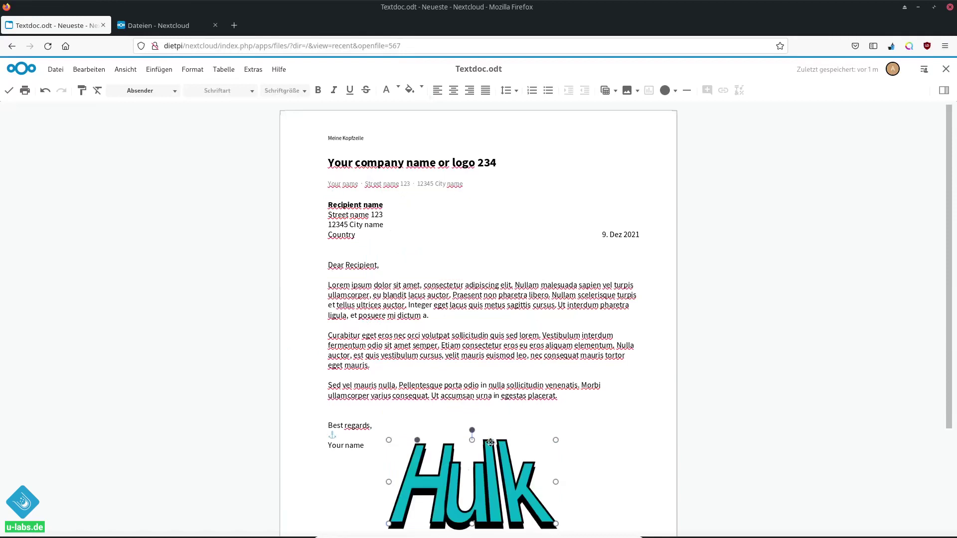
click(417, 353)
click(161, 73)
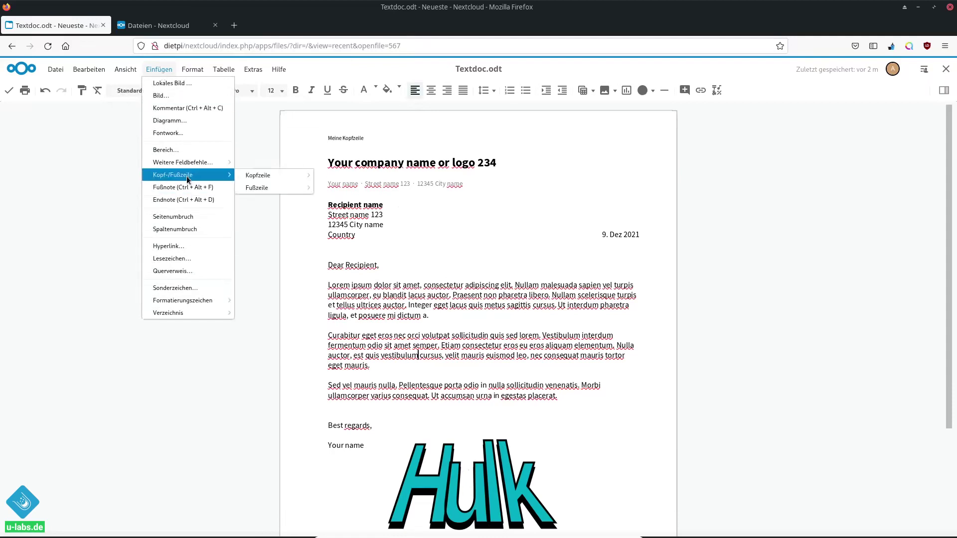
Step: Append '123' to the 'Meine Kopfzeile' page header
mouse_move(259, 175)
click(339, 175)
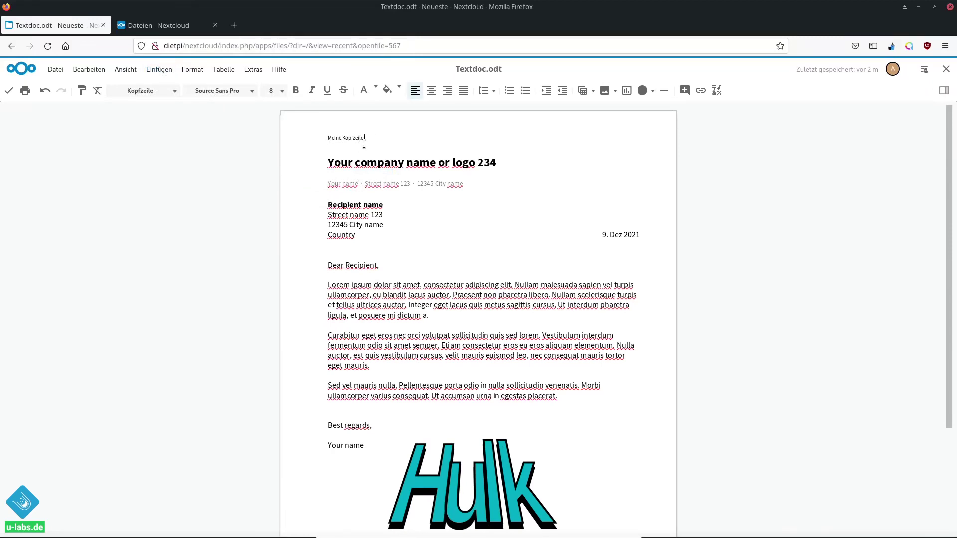
text(123)
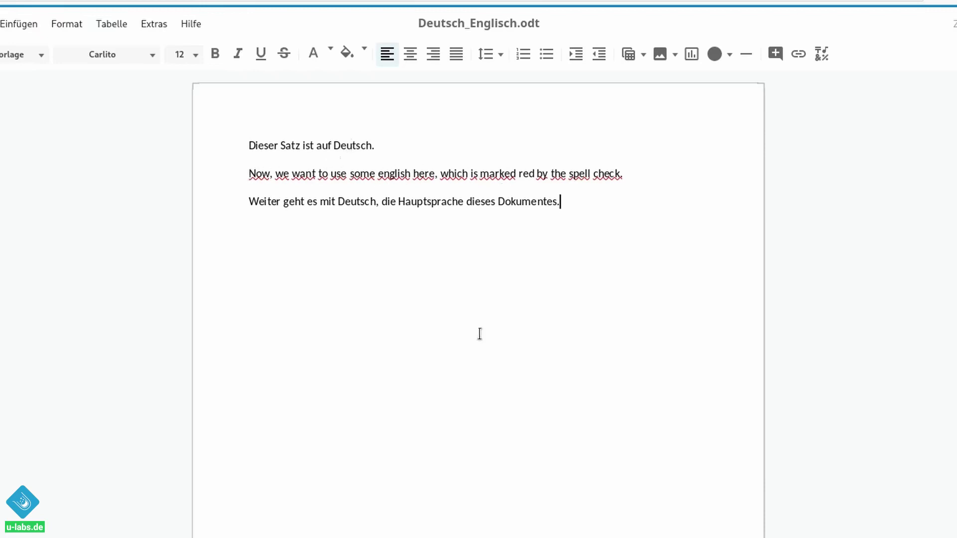
Step: Set the English line's paragraph language to English (USA) and capitalise 'english' to 'English'
right_click(360, 174)
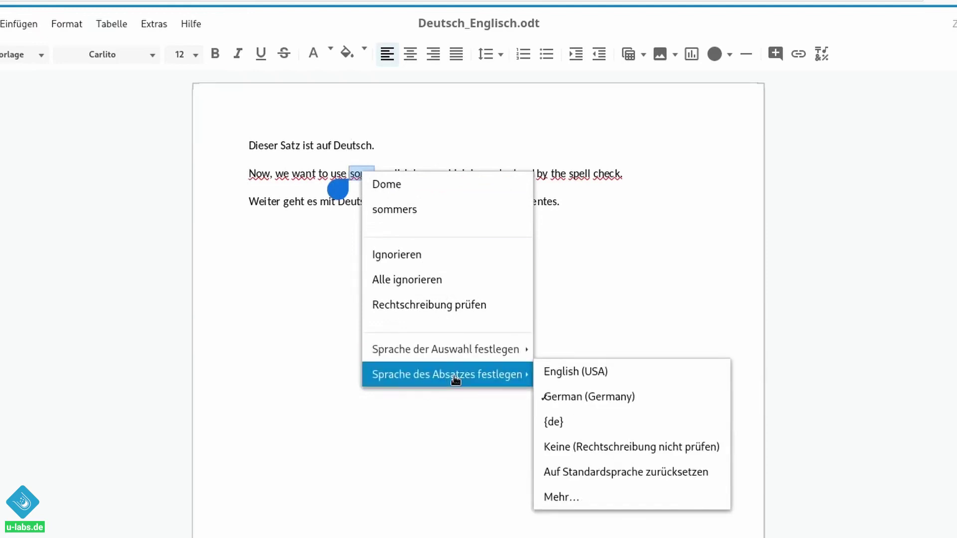
mouse_move(447, 374)
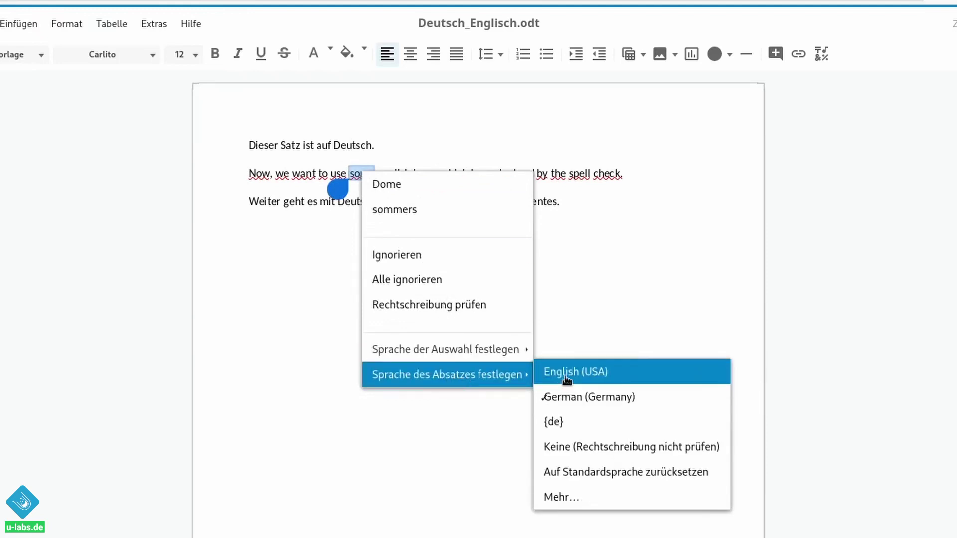
click(584, 380)
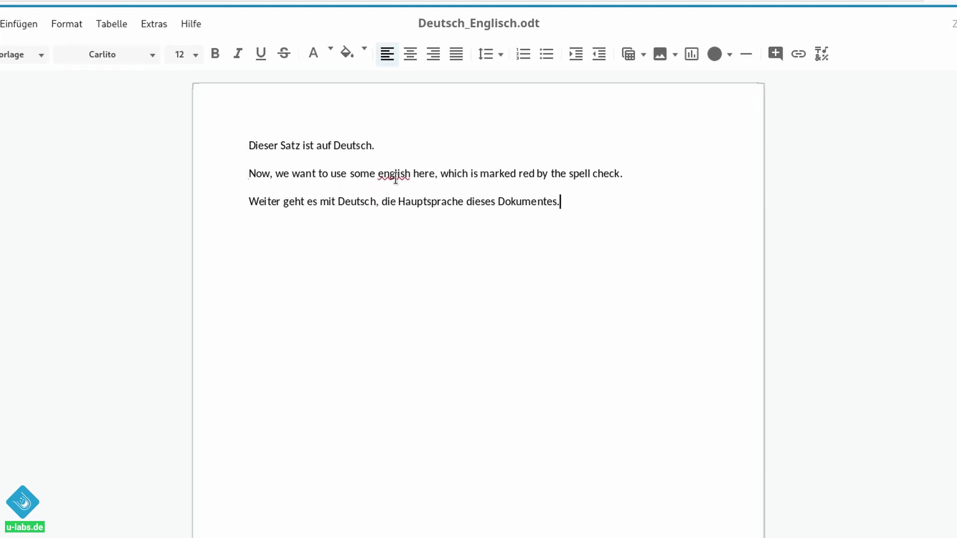
right_click(399, 173)
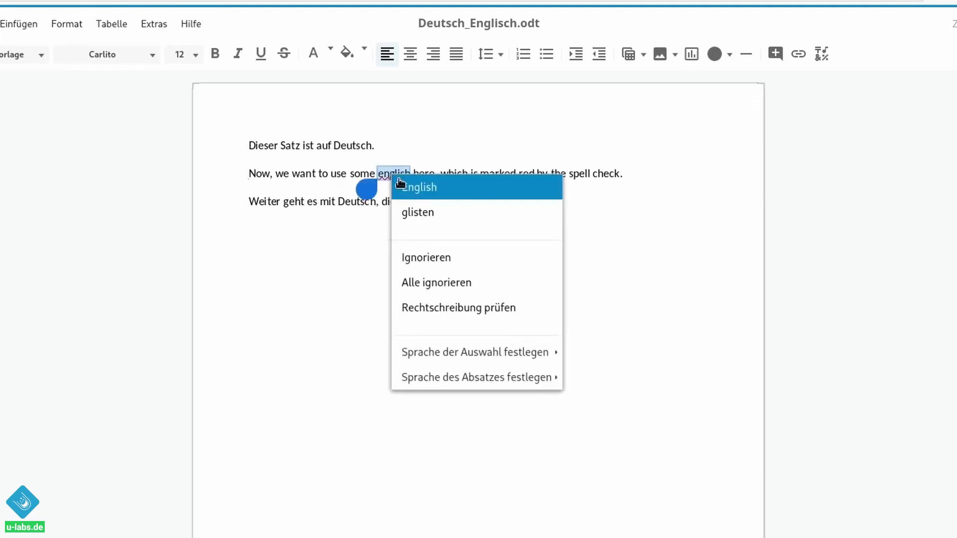
click(426, 199)
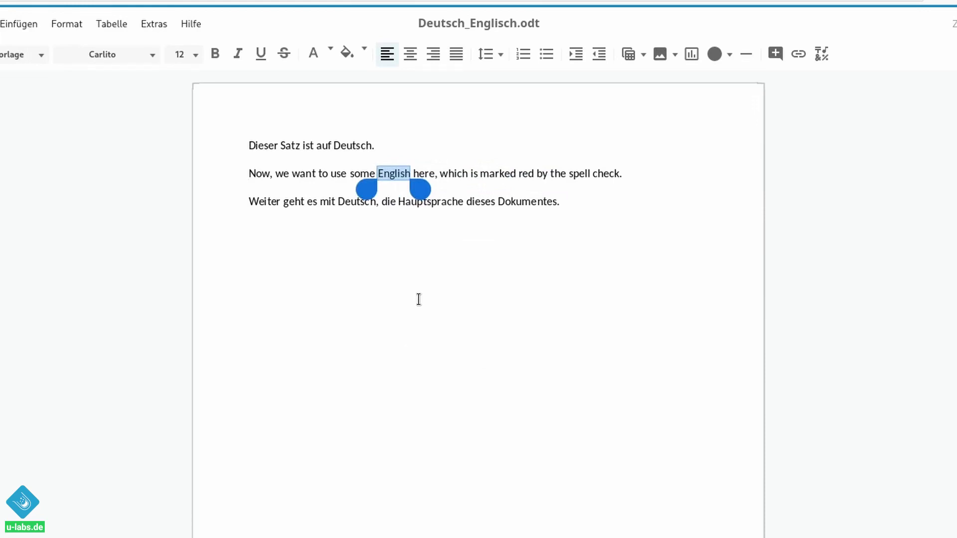
click(587, 264)
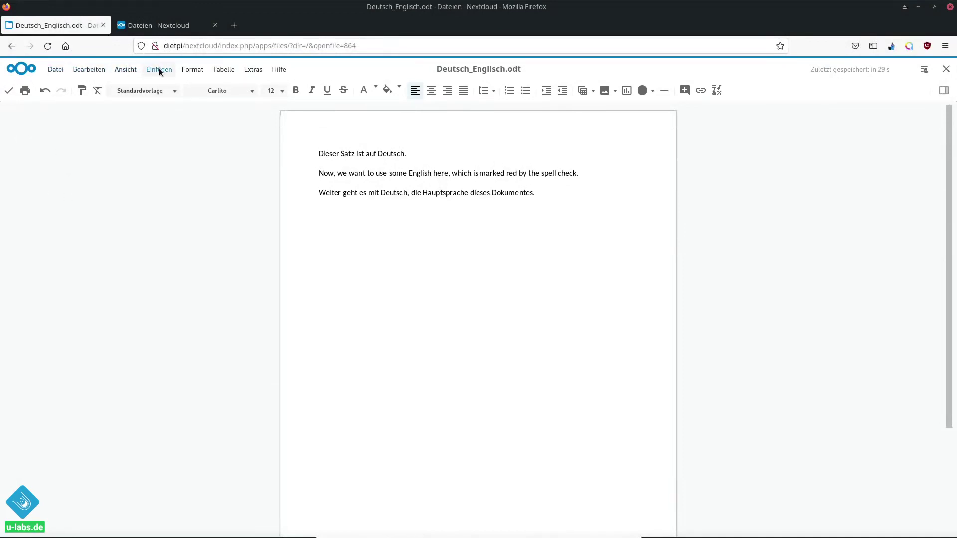
click(192, 70)
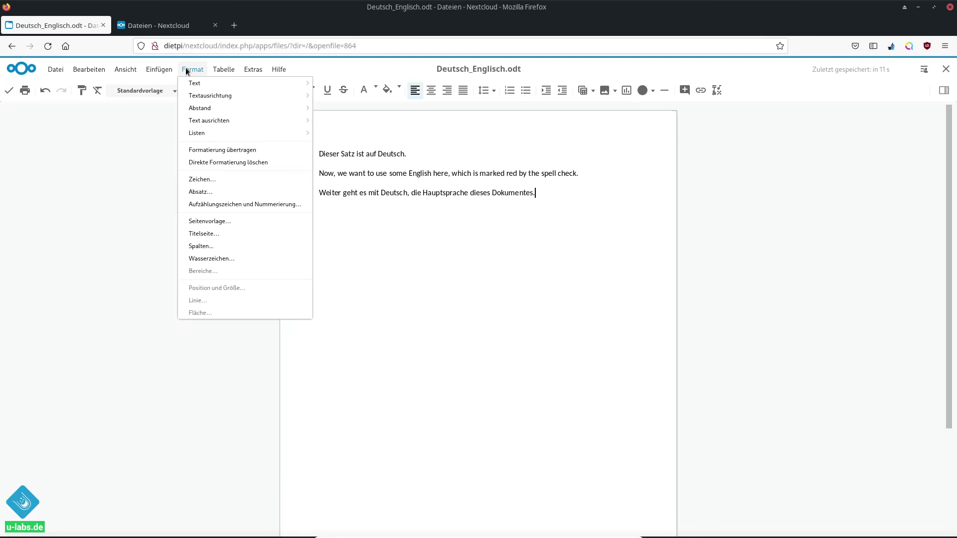
click(195, 65)
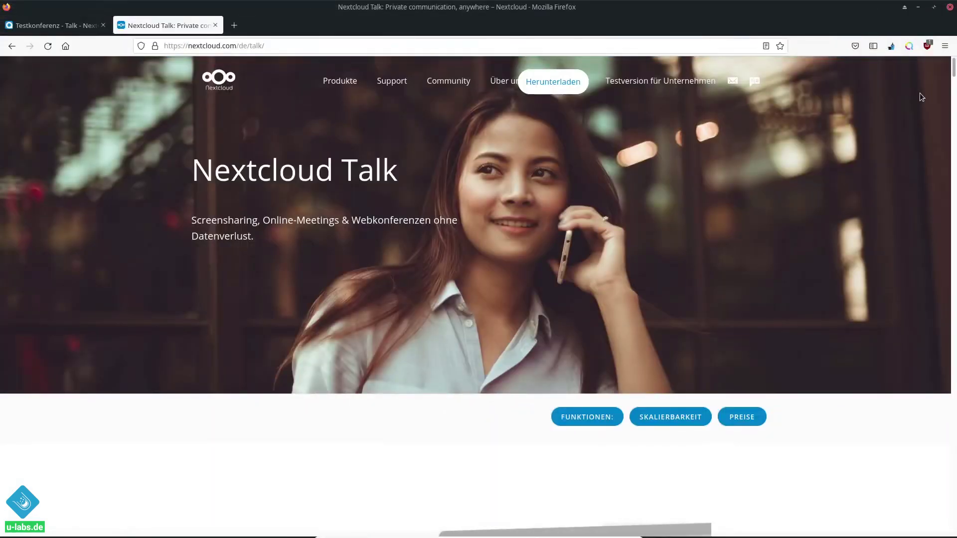
Step: Scroll the Nextcloud Talk page past Video Calls down to the 'Einzigartiger Schutz' section
scroll(915, 132, down, 2)
scroll(915, 131, down, 3)
scroll(914, 132, down, 2)
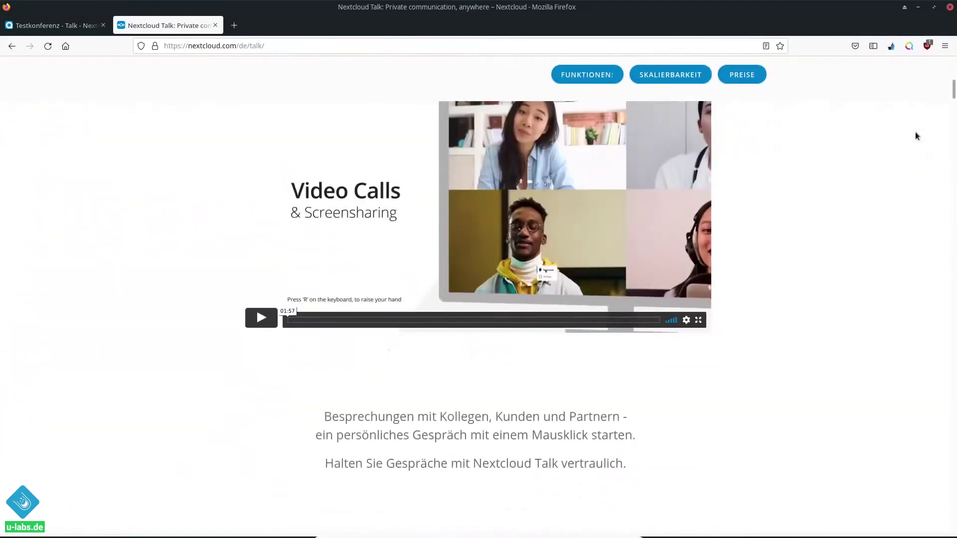
scroll(910, 175, down, 2)
scroll(909, 175, down, 4)
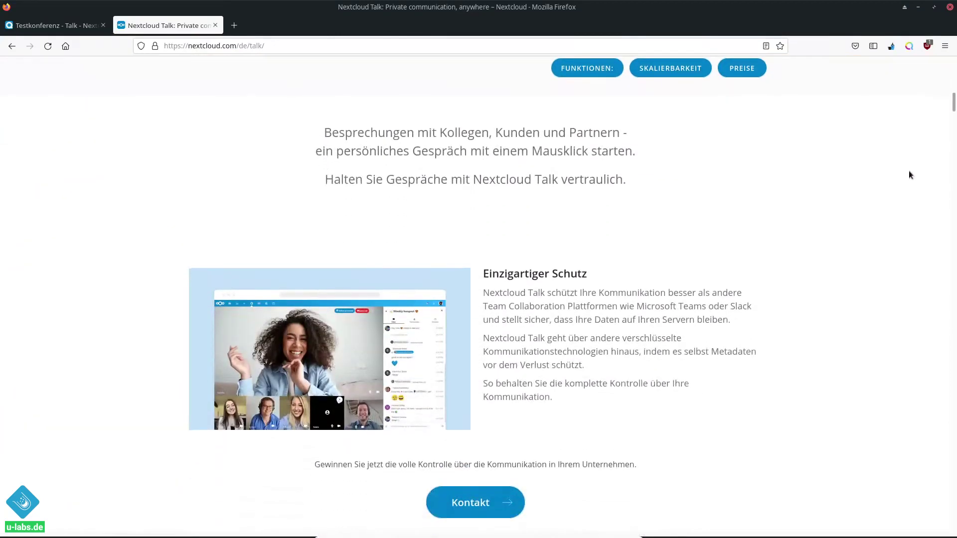
scroll(909, 171, down, 1)
scroll(909, 174, down, 1)
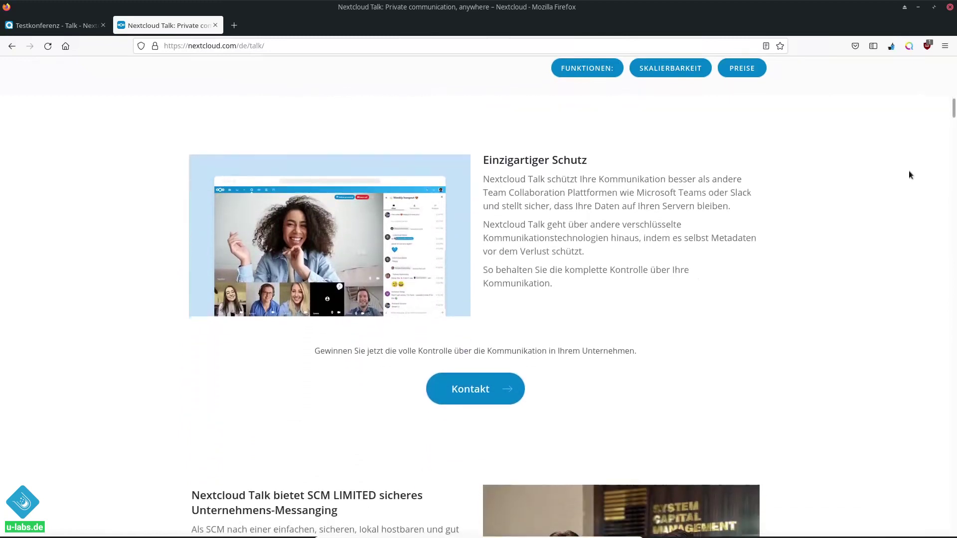